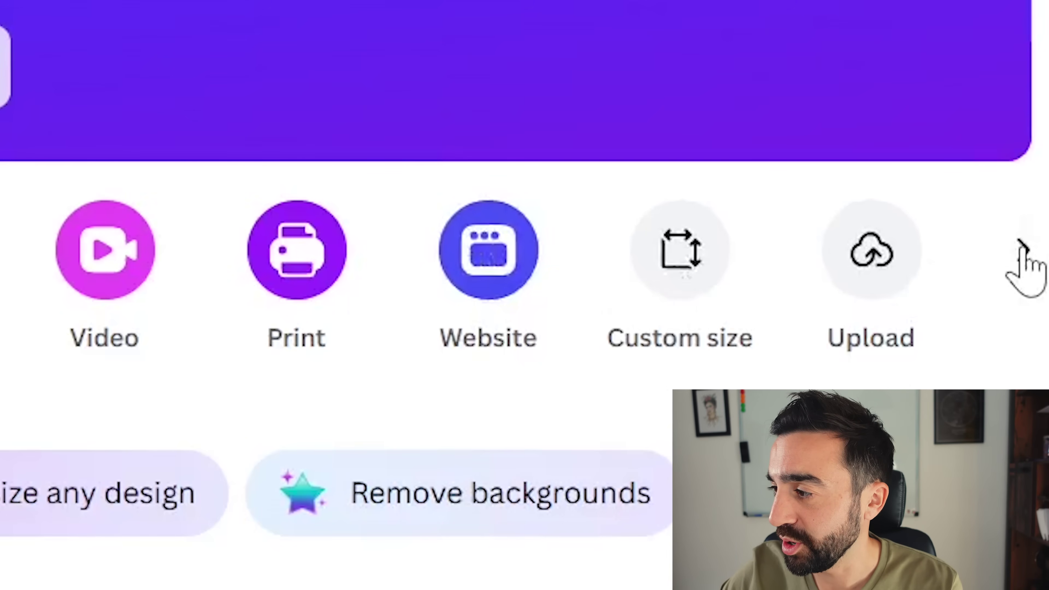
Create a blank Worksheet (A4 Portrait) design and search Canva for 'worksheet'.
{"action": "left_click", "coordinate": [1022, 249]}
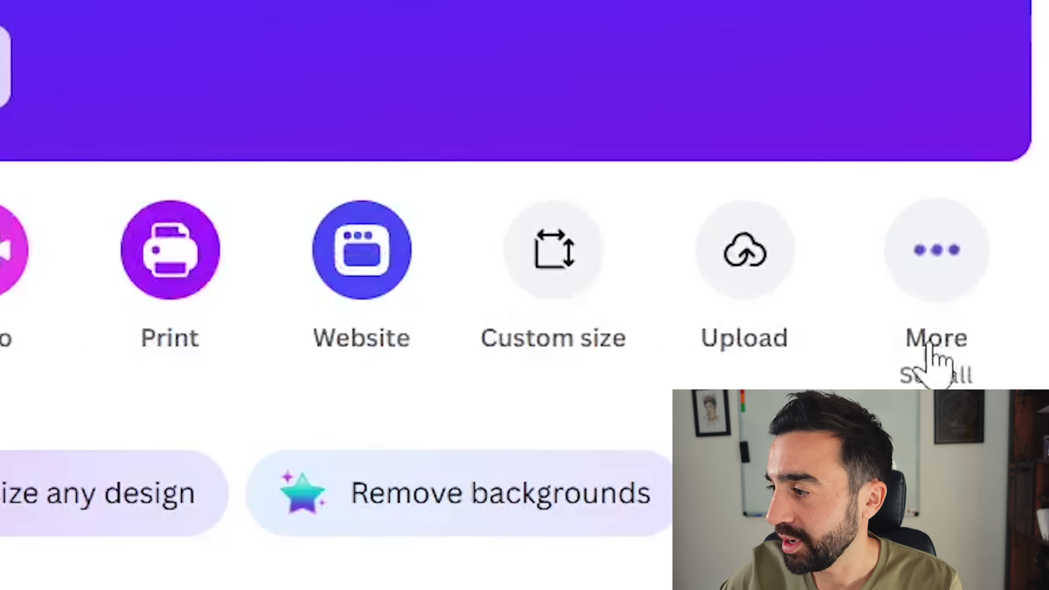
{"action": "left_click", "coordinate": [941, 376]}
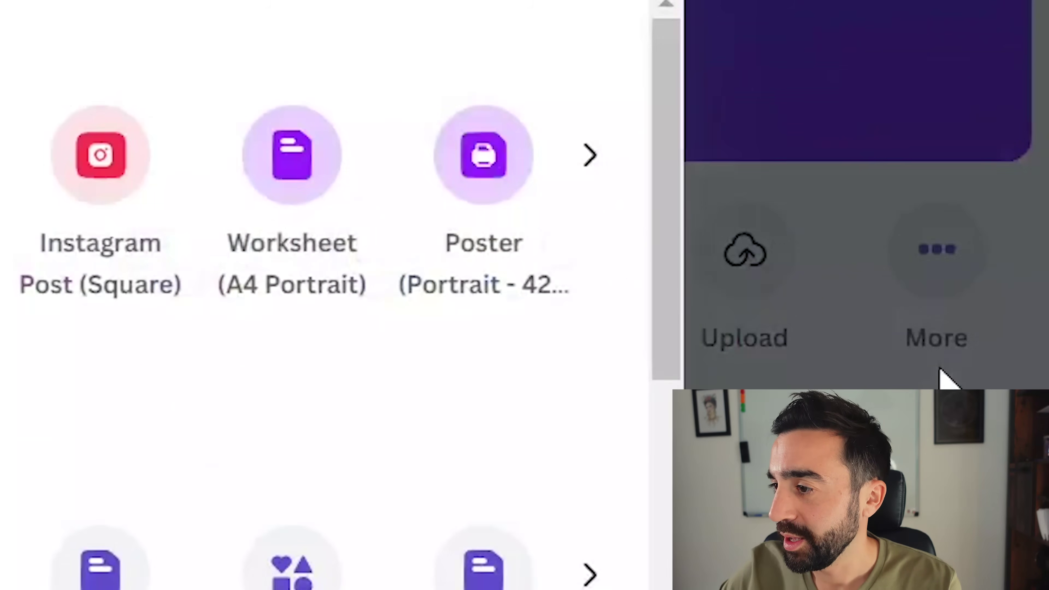
{"action": "scroll", "coordinate": [201, 313], "scroll_direction": "down", "scroll_amount": 2}
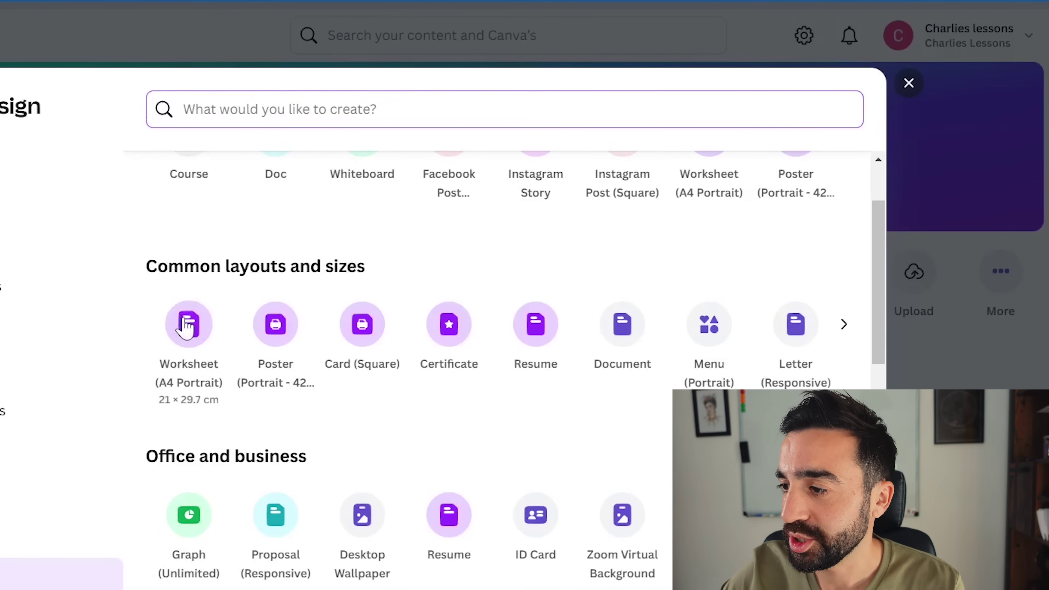
{"action": "left_click", "coordinate": [907, 85]}
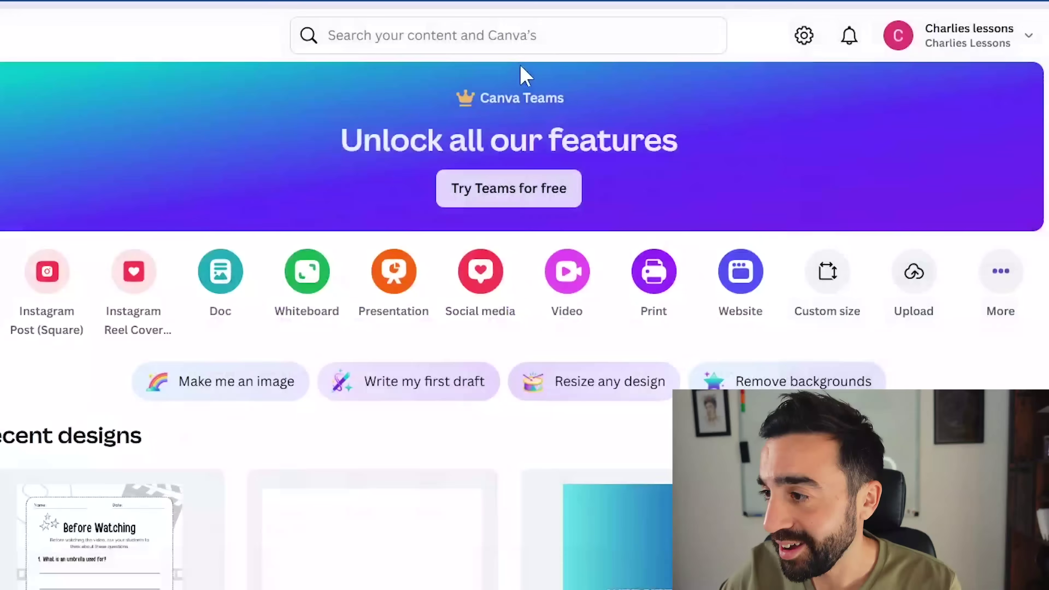
{"action": "left_click", "coordinate": [511, 37]}
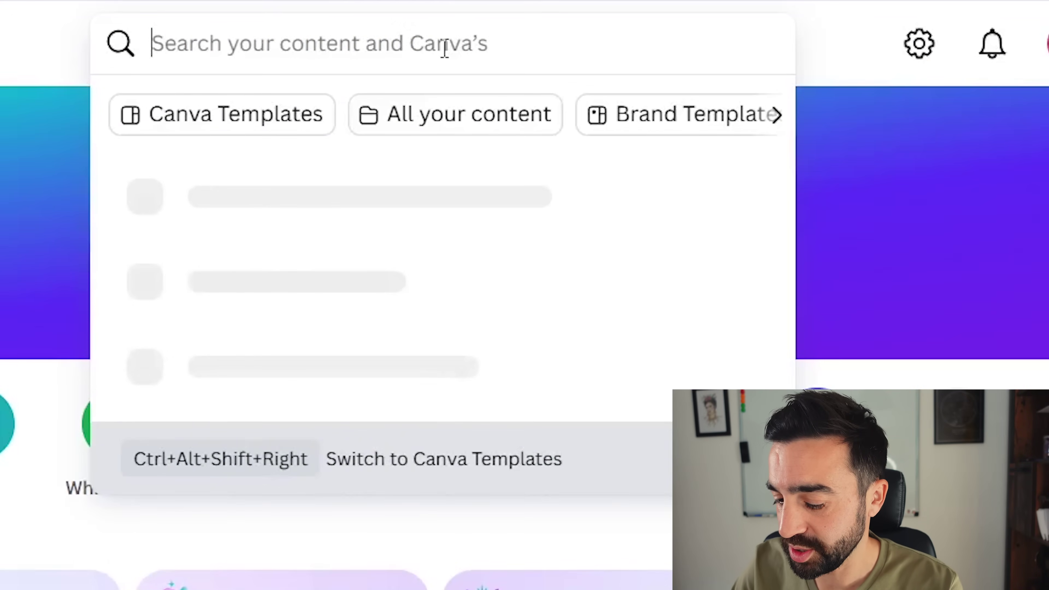
{"action": "type", "text": "worksheet"}
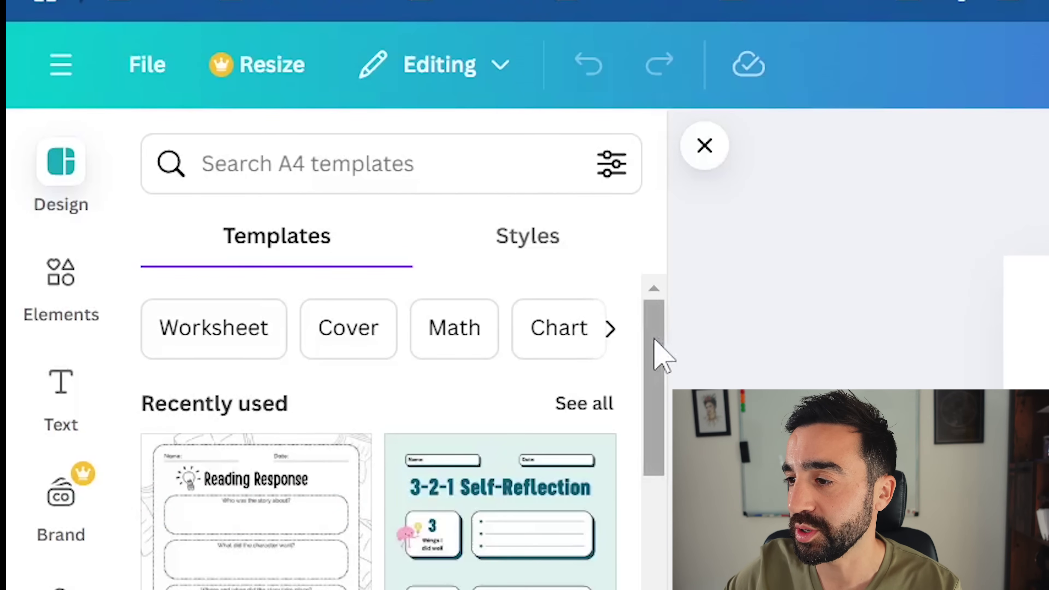
{"action": "scroll", "coordinate": [662, 355], "scroll_direction": "down", "scroll_amount": 1}
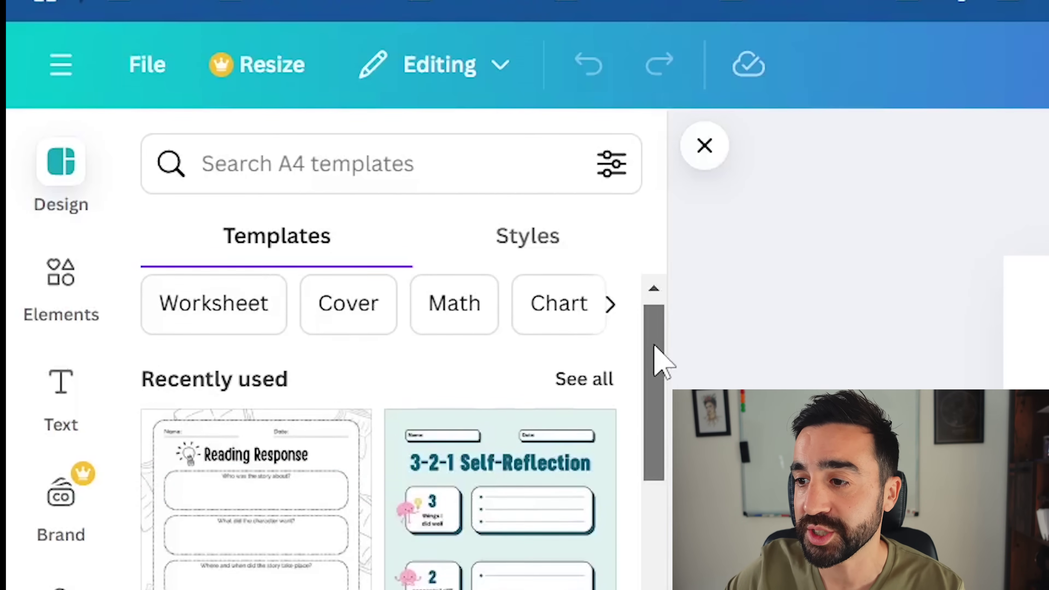
{"action": "left_click_drag", "start_coordinate": [653, 349], "coordinate": [661, 454]}
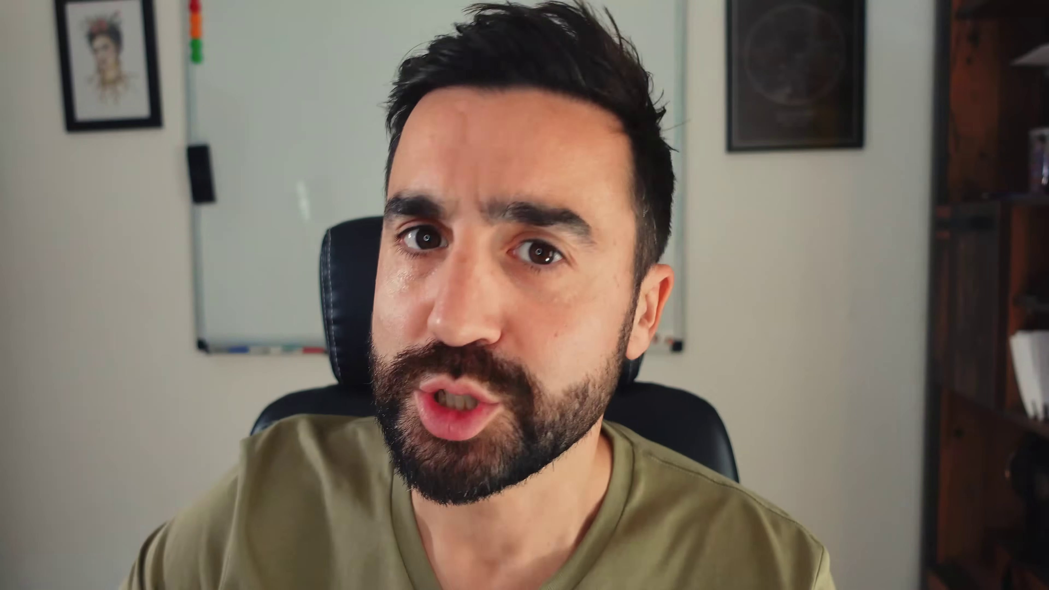
{"action": "scroll", "coordinate": [378, 430], "scroll_direction": "down", "scroll_amount": 3}
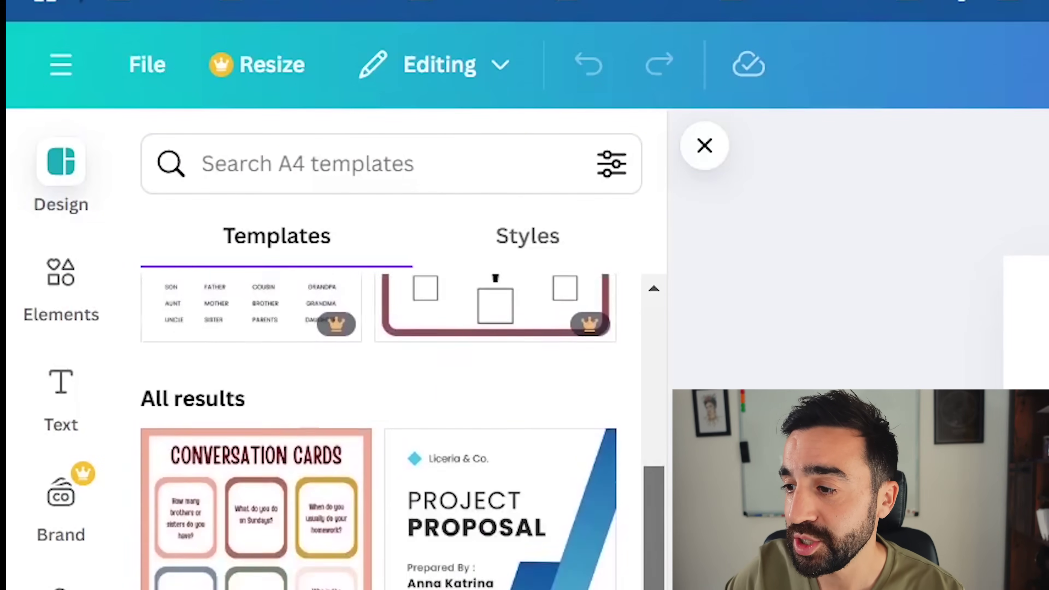
{"action": "scroll", "coordinate": [378, 430], "scroll_direction": "down", "scroll_amount": 10}
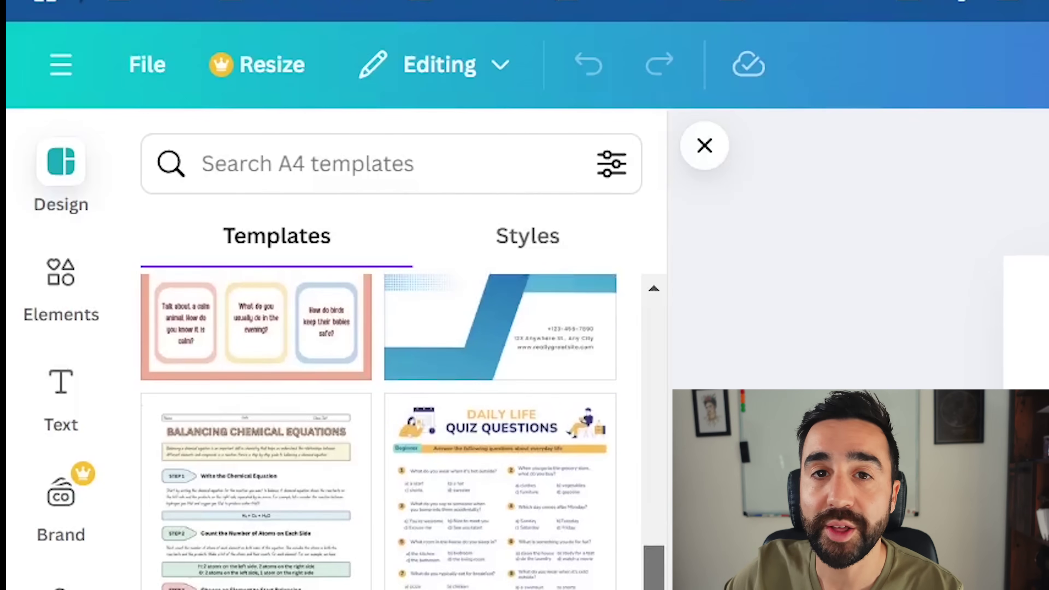
{"action": "scroll", "coordinate": [378, 430], "scroll_direction": "down", "scroll_amount": 6}
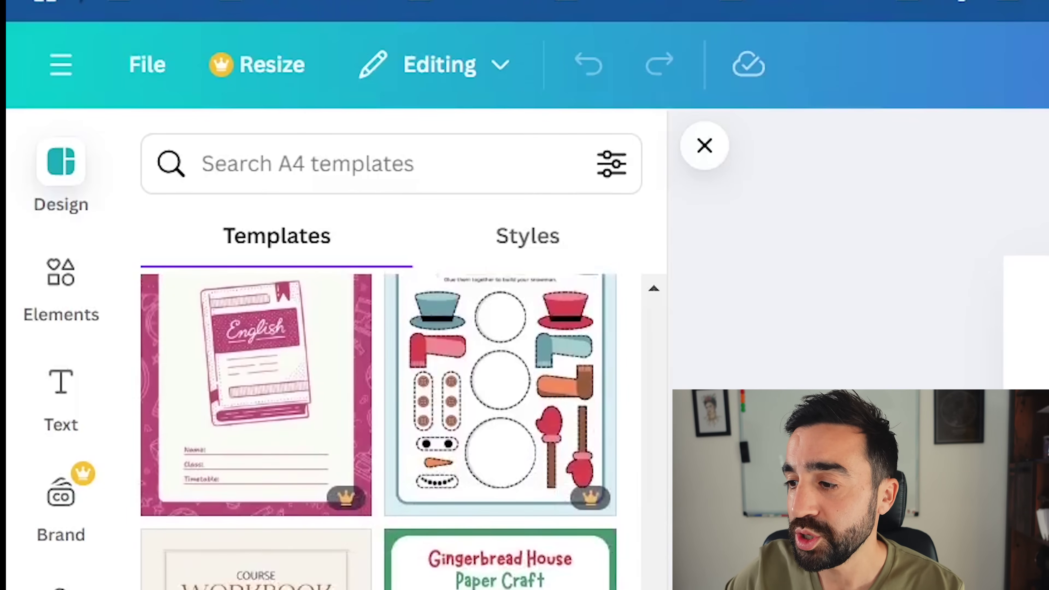
{"action": "scroll", "coordinate": [377, 430], "scroll_direction": "down", "scroll_amount": 5}
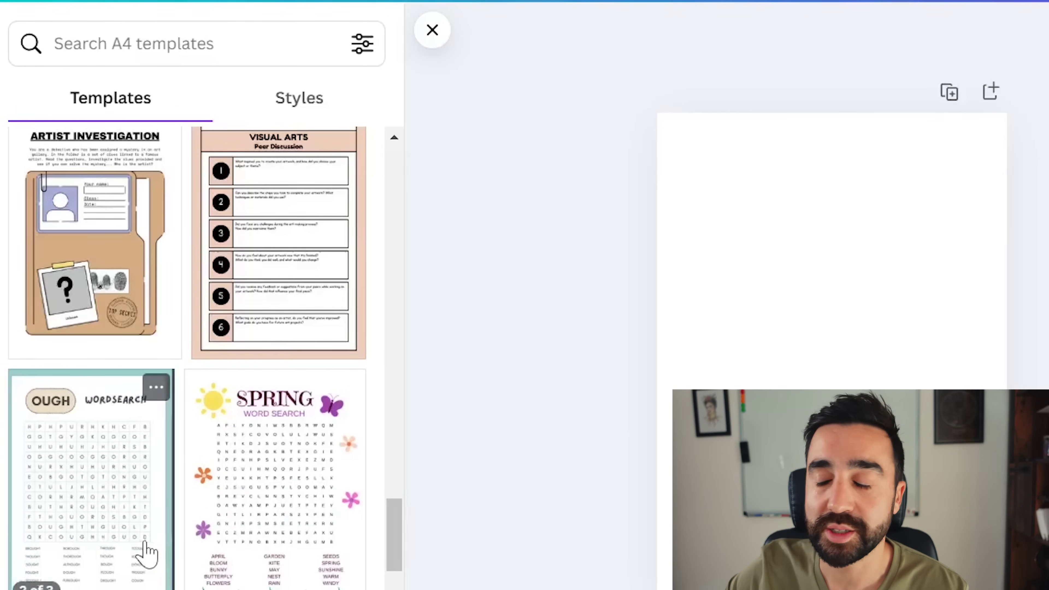
Apply all three OUGH wordsearch template pages, then redo it with only the first page.
{"action": "left_click", "coordinate": [128, 537]}
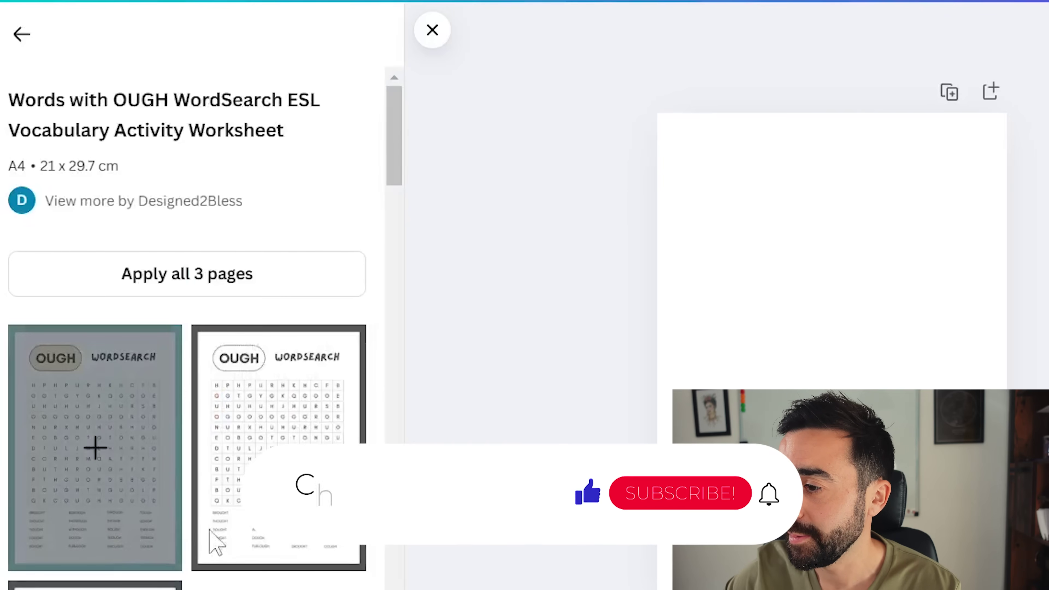
{"action": "scroll", "coordinate": [335, 321], "scroll_direction": "down", "scroll_amount": 3}
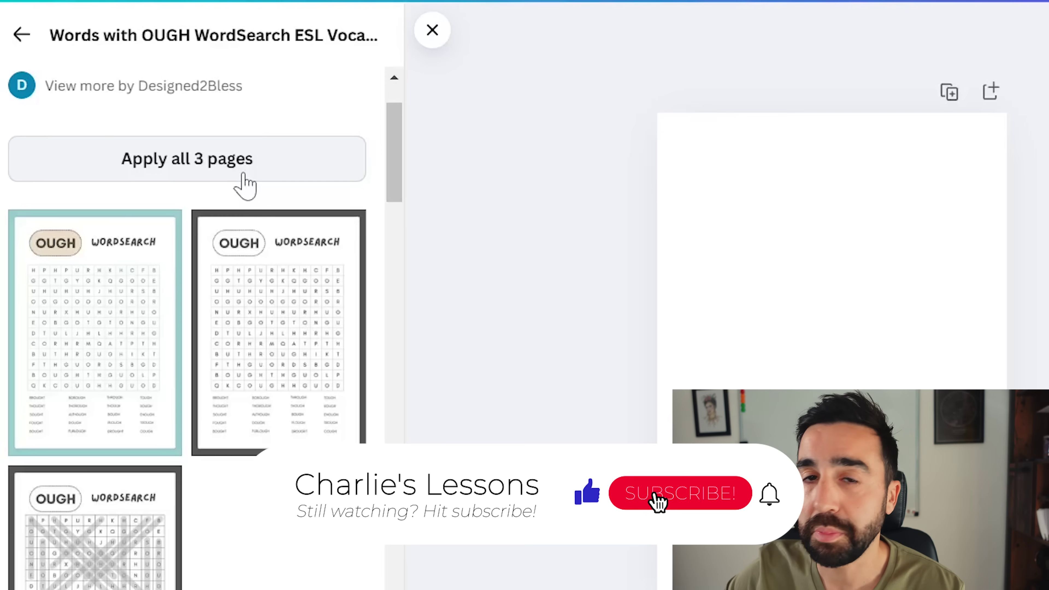
{"action": "left_click", "coordinate": [246, 159]}
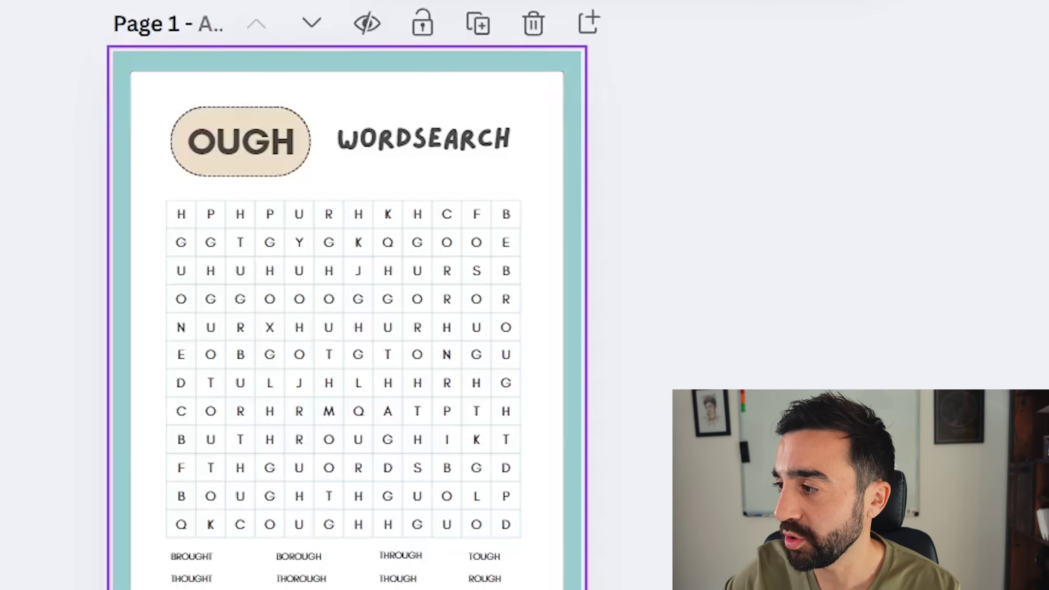
{"action": "scroll", "coordinate": [346, 289], "scroll_direction": "down", "scroll_amount": 5}
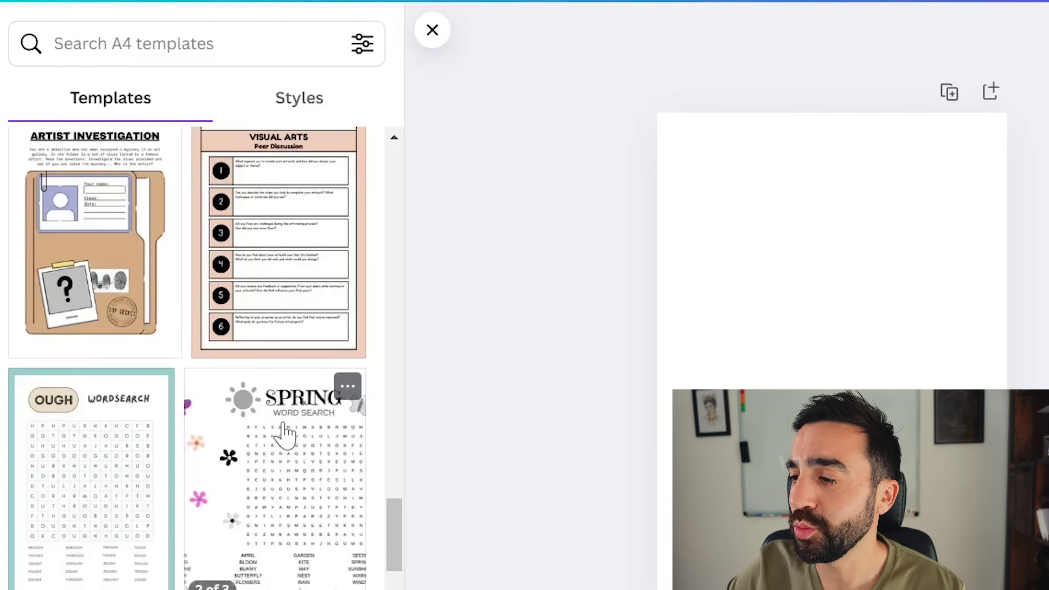
{"action": "left_click", "coordinate": [95, 468]}
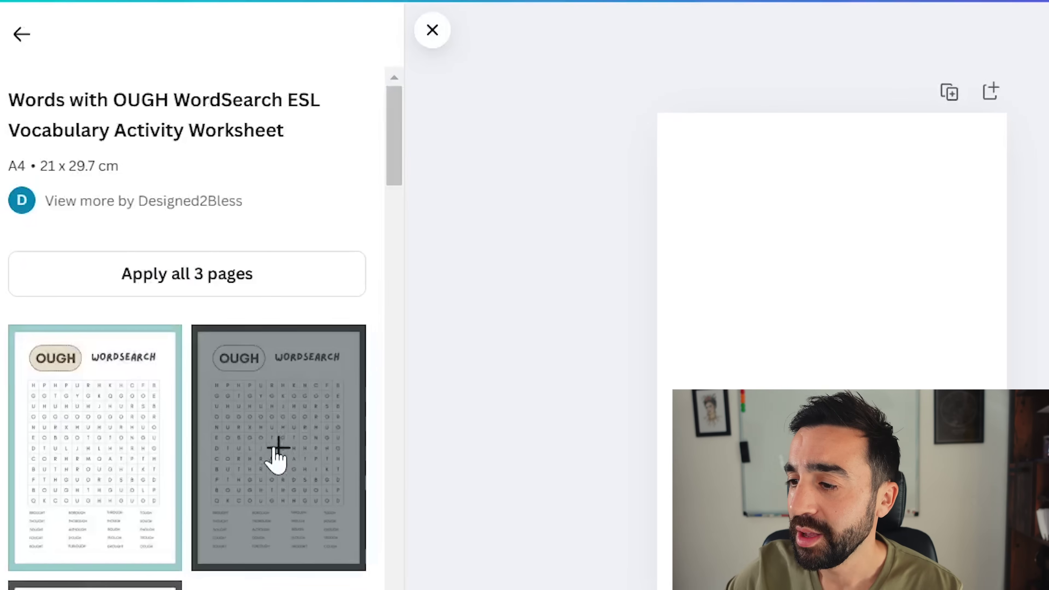
{"action": "scroll", "coordinate": [276, 456], "scroll_direction": "down", "scroll_amount": 3}
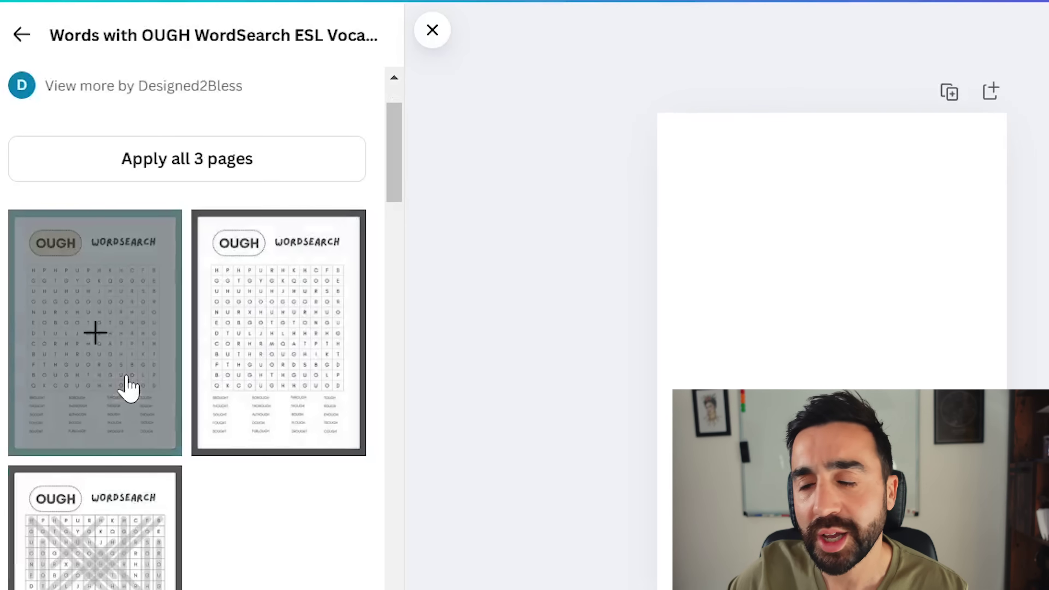
{"action": "left_click", "coordinate": [100, 341]}
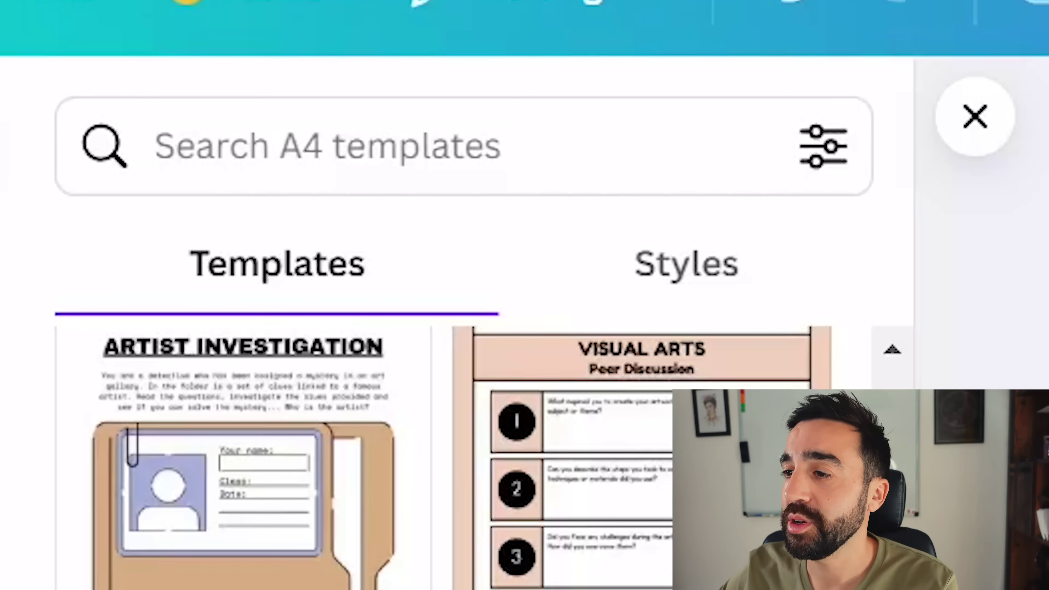
Search A4 templates for 'food' and apply the cut-and-classify Healthy or unhealthy worksheet.
{"action": "left_click", "coordinate": [491, 147]}
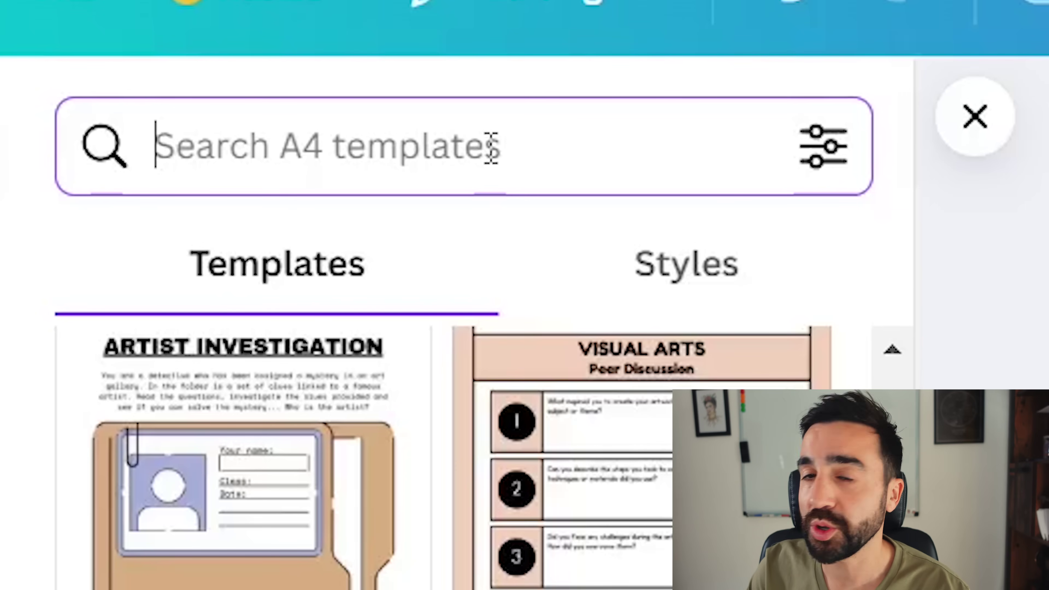
{"action": "type", "text": "food"}
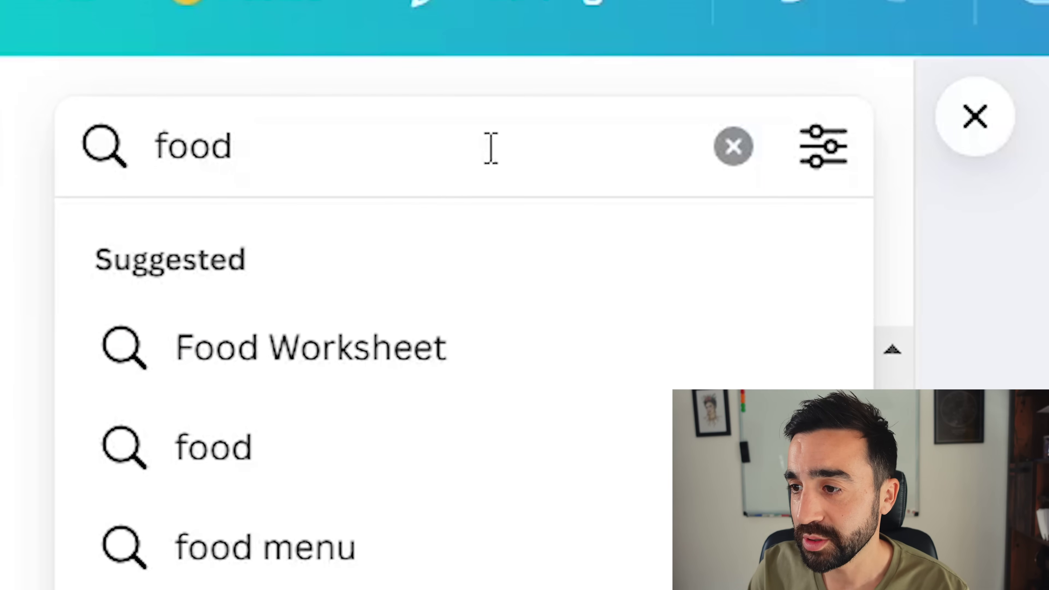
{"action": "key", "text": "Return"}
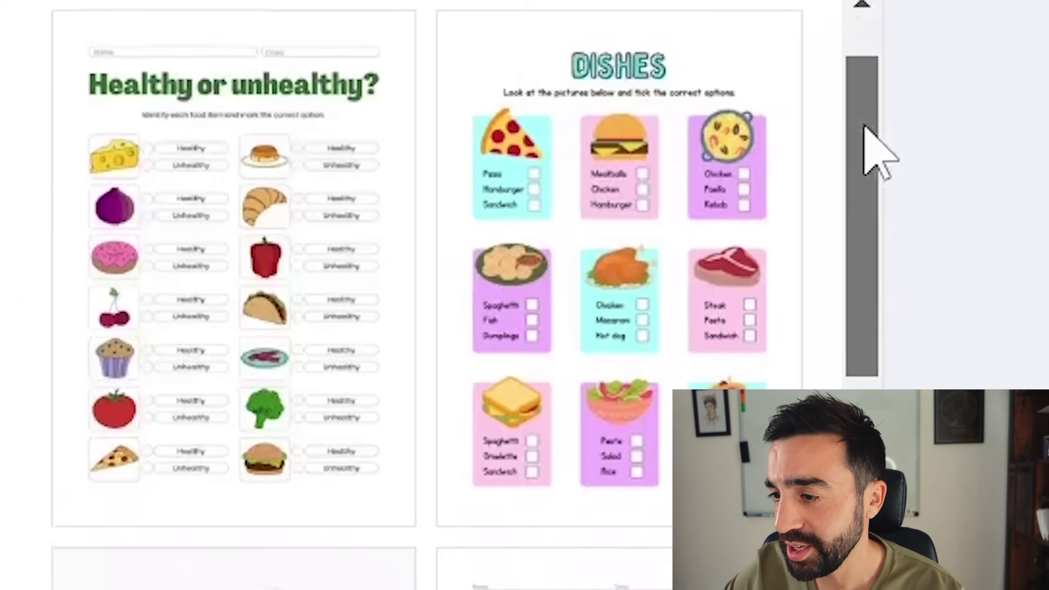
{"action": "scroll", "coordinate": [675, 137], "scroll_direction": "down", "scroll_amount": 5}
{"action": "mouse_move", "coordinate": [889, 169]}
{"action": "left_mouse_down"}
{"action": "mouse_move", "coordinate": [890, 223]}
{"action": "mouse_move", "coordinate": [889, 105]}
{"action": "left_mouse_up"}
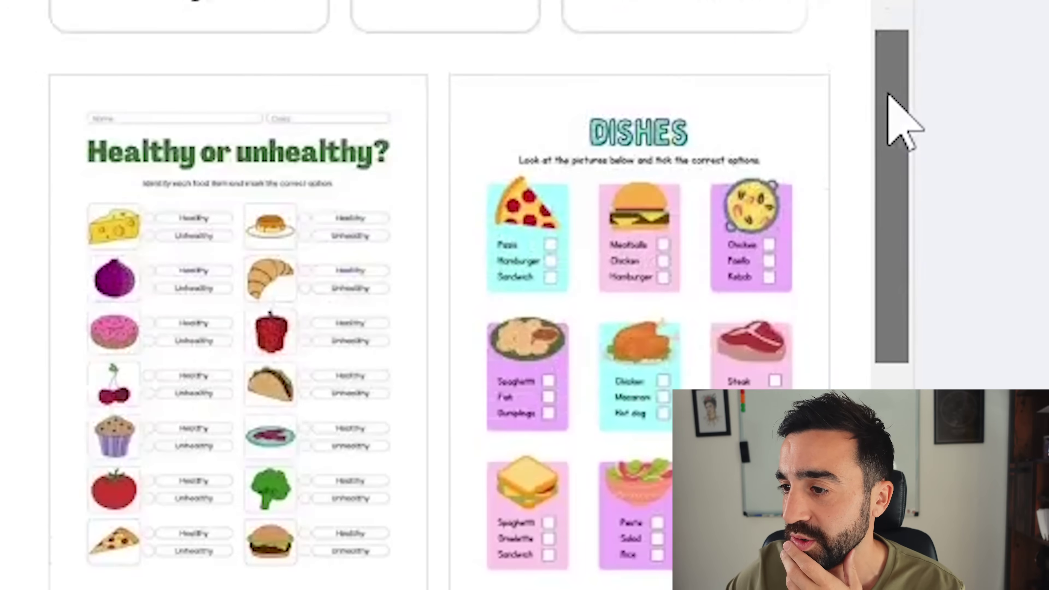
{"action": "left_click", "coordinate": [269, 245]}
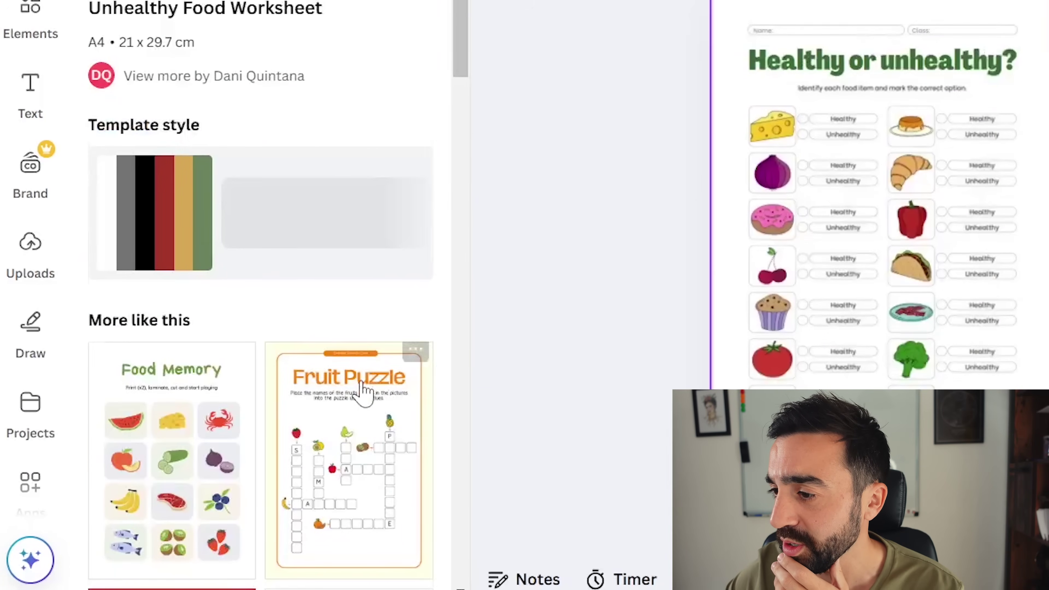
{"action": "scroll", "coordinate": [362, 395], "scroll_direction": "down", "scroll_amount": 5}
{"action": "left_click", "coordinate": [363, 392]}
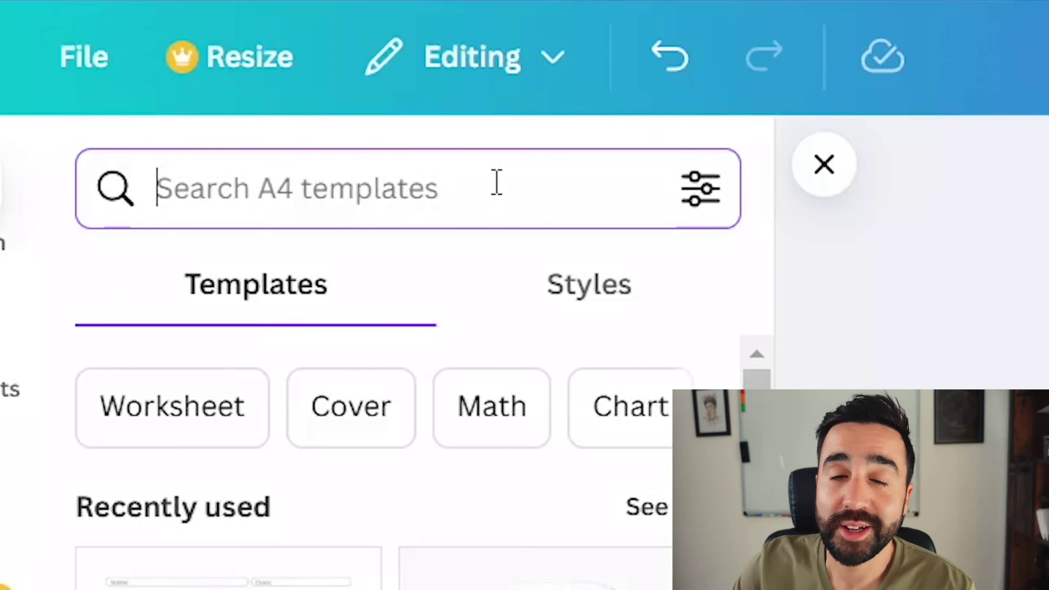
Search templates for 'free time activities' and try the word search, yellow activities and Hobbies templates.
{"action": "type", "text": "free time "}
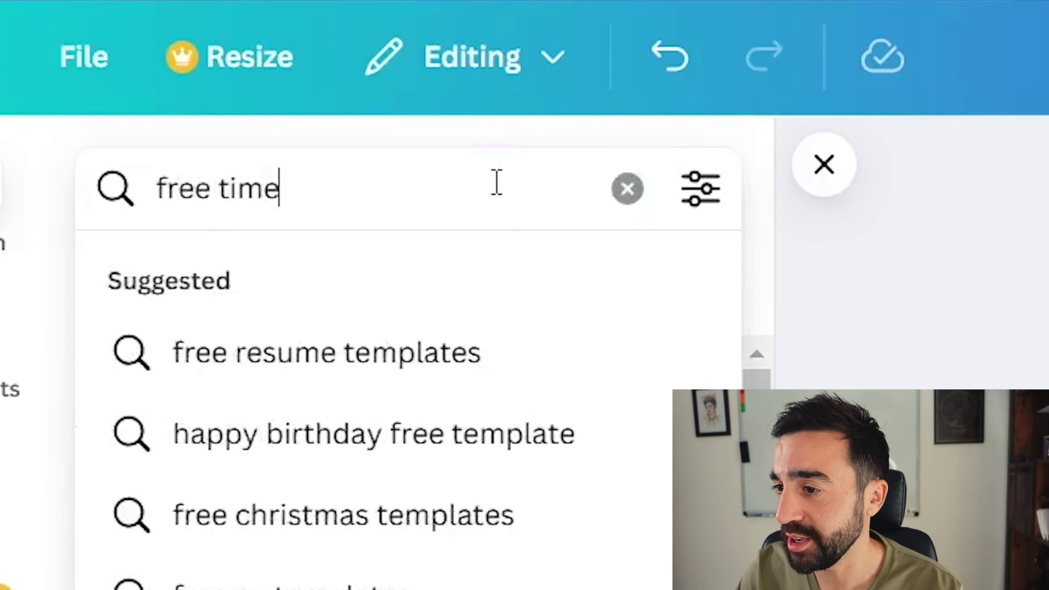
{"action": "type", "text": "actvities"}
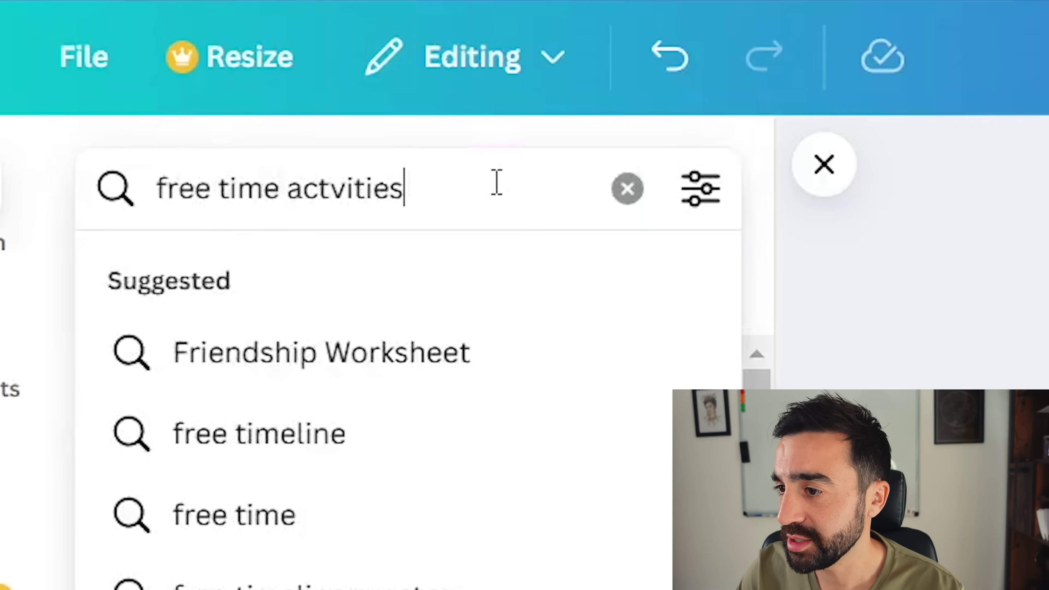
{"action": "key", "text": "Return"}
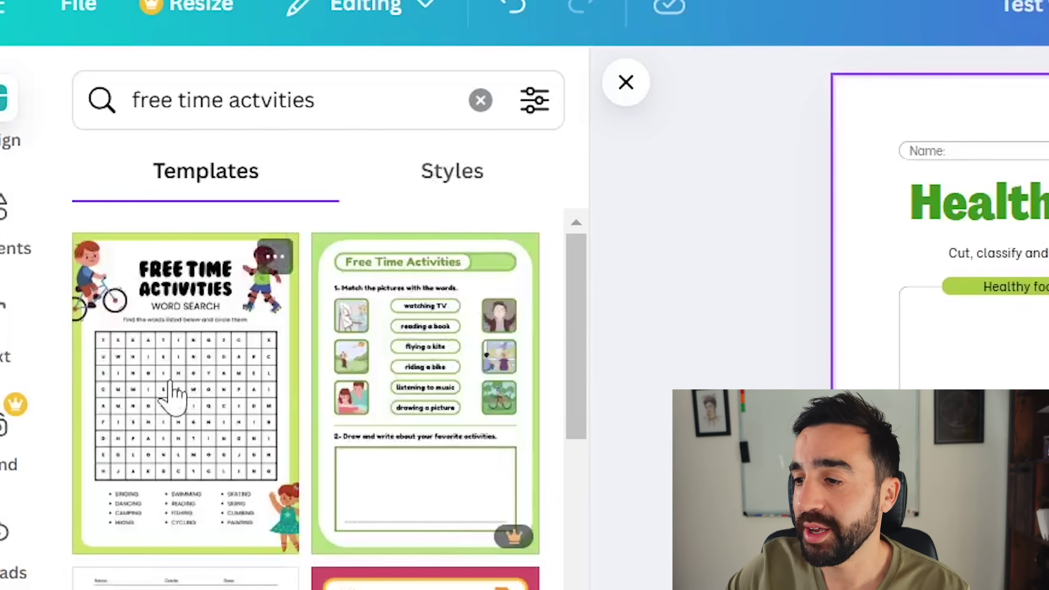
{"action": "left_click", "coordinate": [186, 395]}
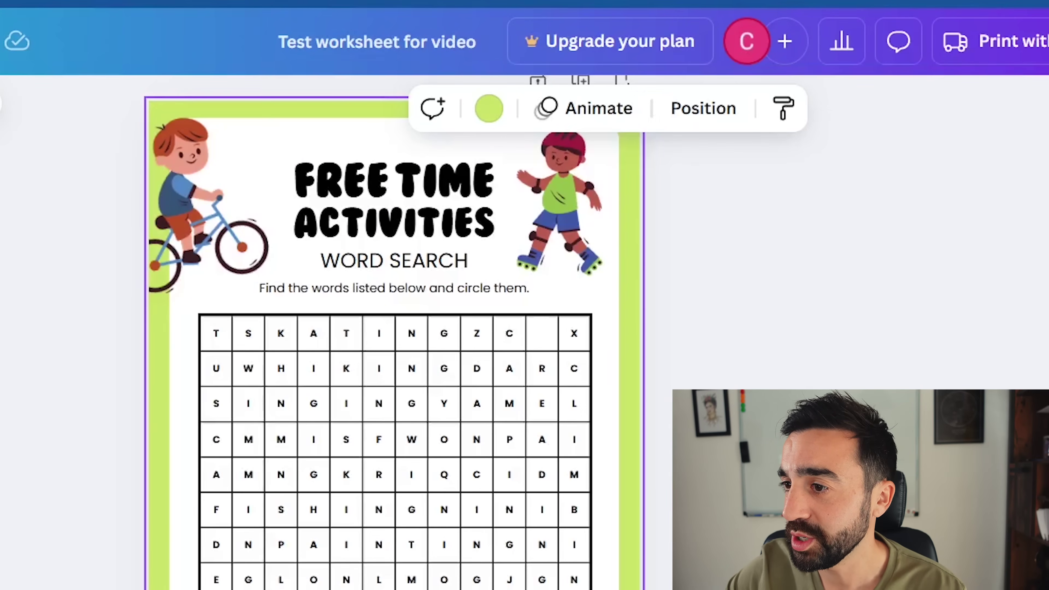
{"action": "left_click", "coordinate": [119, 394]}
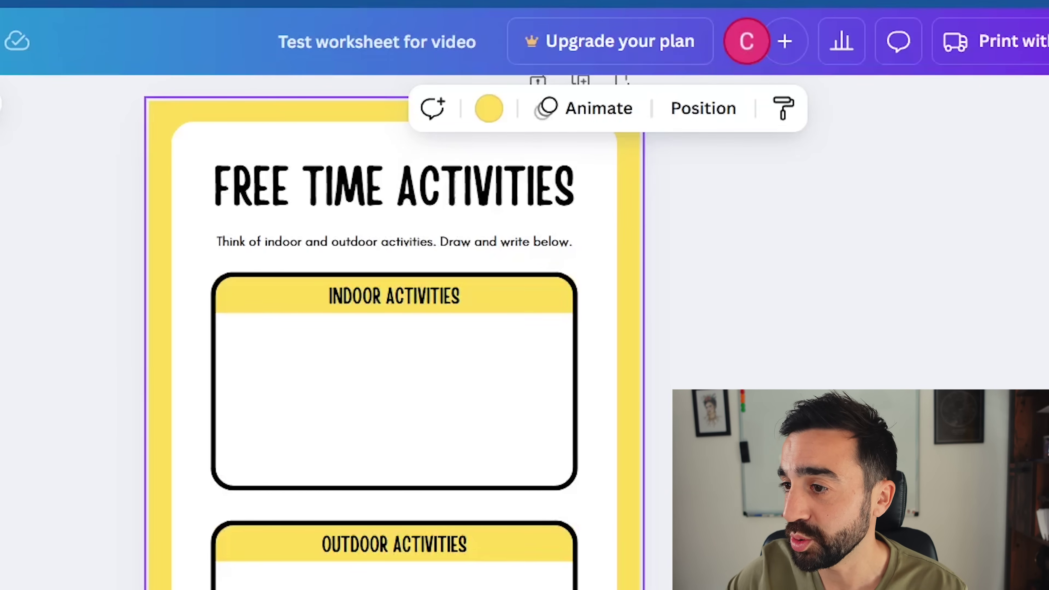
{"action": "left_click", "coordinate": [110, 421]}
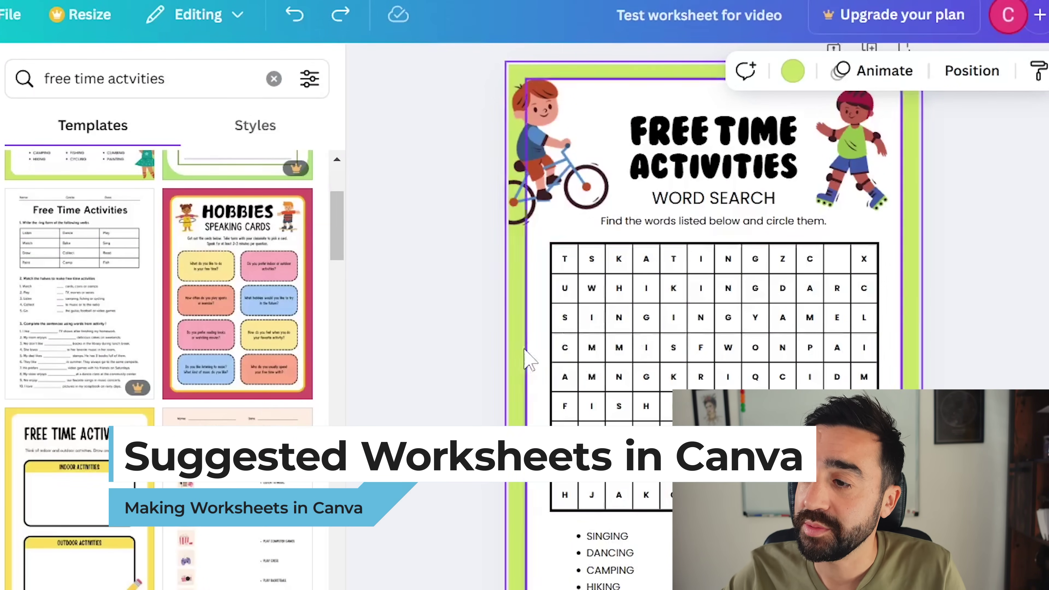
Apply the Hobbies speaking cards, then swap to the Sports Speaking Cards template from More like this.
{"action": "left_click", "coordinate": [258, 339]}
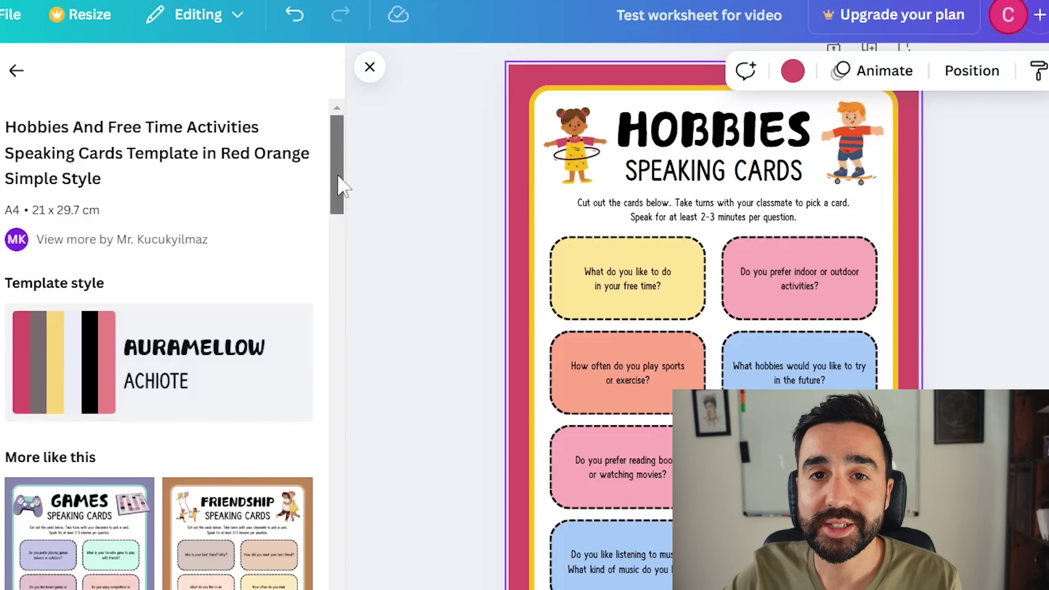
{"action": "scroll", "coordinate": [338, 181], "scroll_direction": "down", "scroll_amount": 2}
{"action": "left_click_drag", "start_coordinate": [337, 182], "coordinate": [337, 227]}
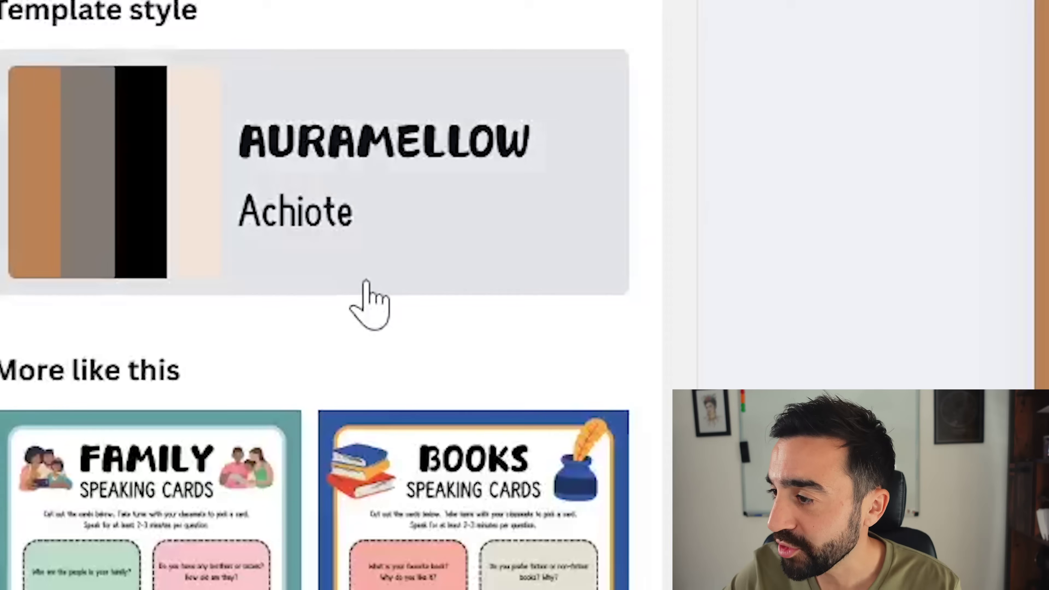
{"action": "scroll", "coordinate": [384, 301], "scroll_direction": "down", "scroll_amount": 15}
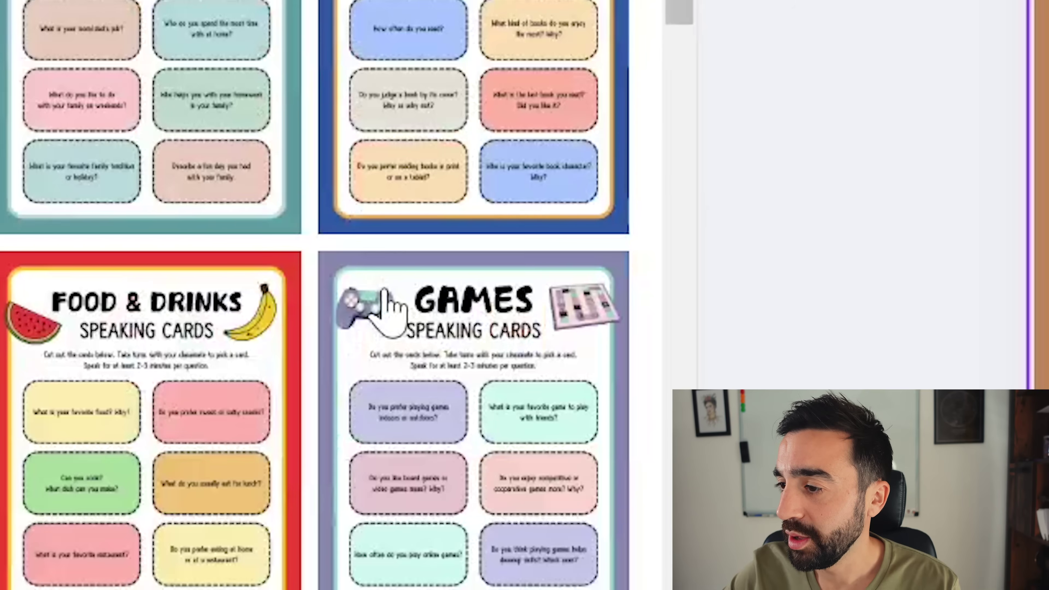
{"action": "left_click", "coordinate": [124, 421]}
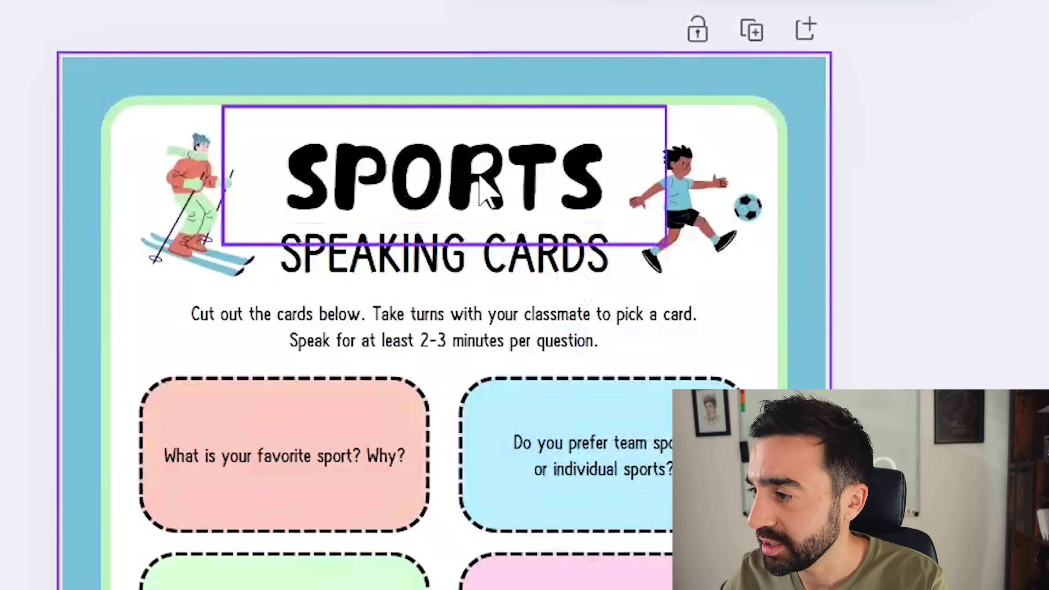
Change the SPORTS title to 'WORK LIFE BALANCE'.
{"action": "left_click", "coordinate": [479, 176]}
{"action": "left_click", "coordinate": [480, 175]}
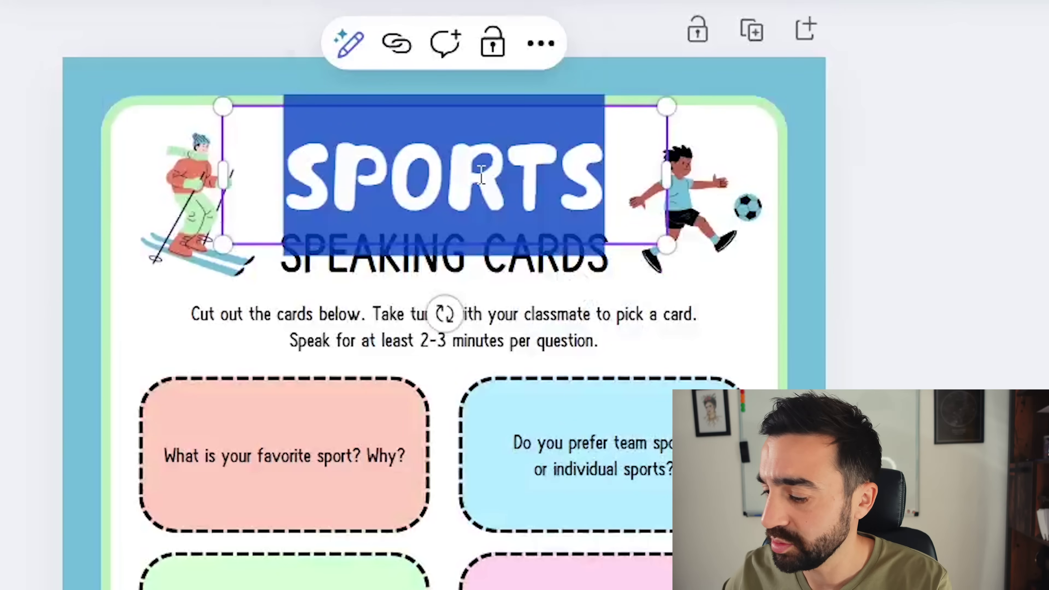
{"action": "type", "text": "WORK LIFE BALANCE"}
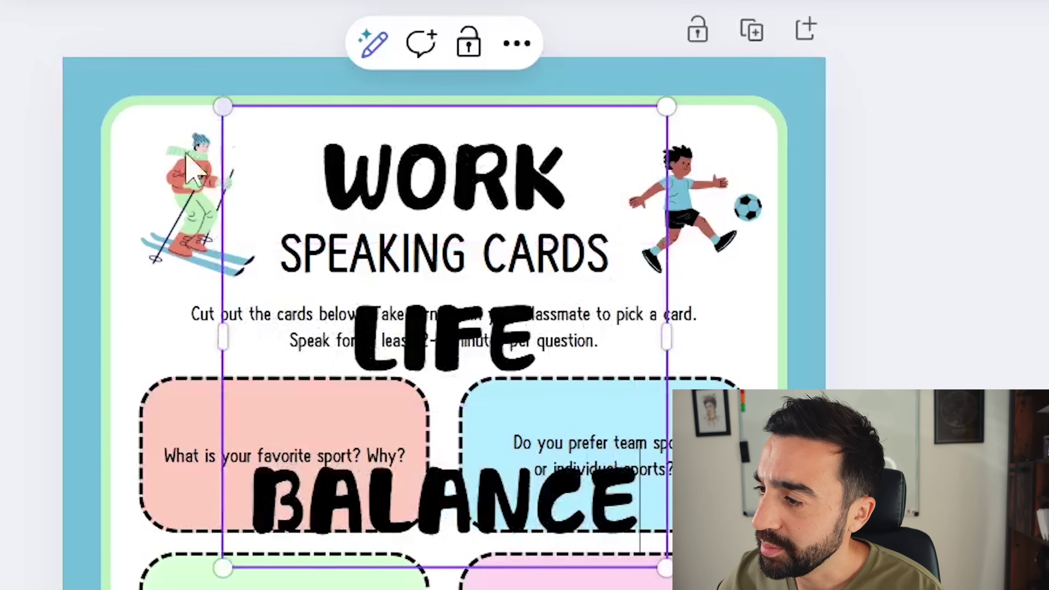
Delete the skier and soccer player illustrations.
{"action": "left_click", "coordinate": [190, 190]}
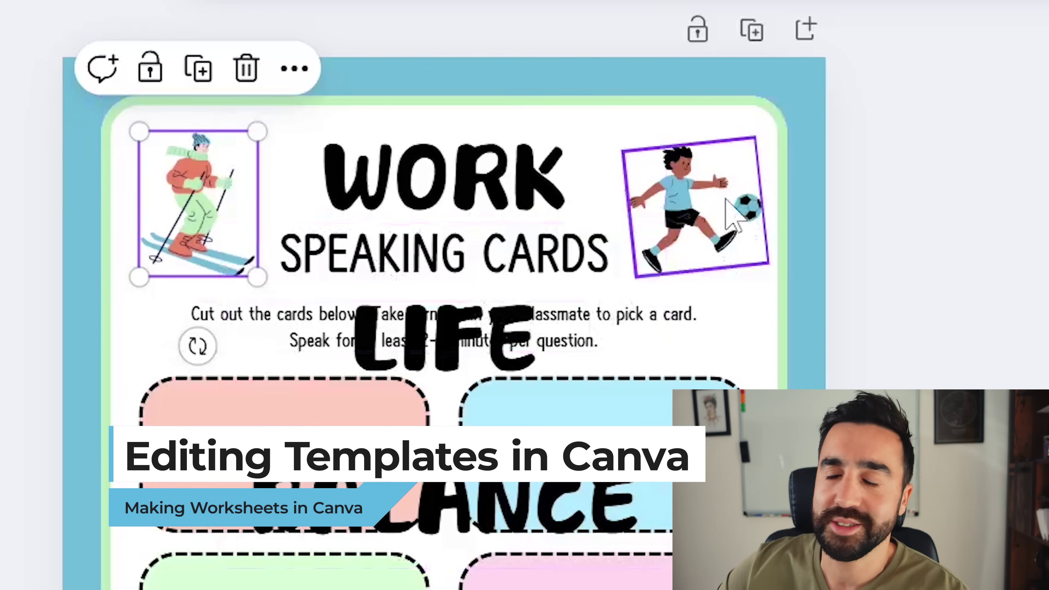
{"action": "key", "text": "Delete"}
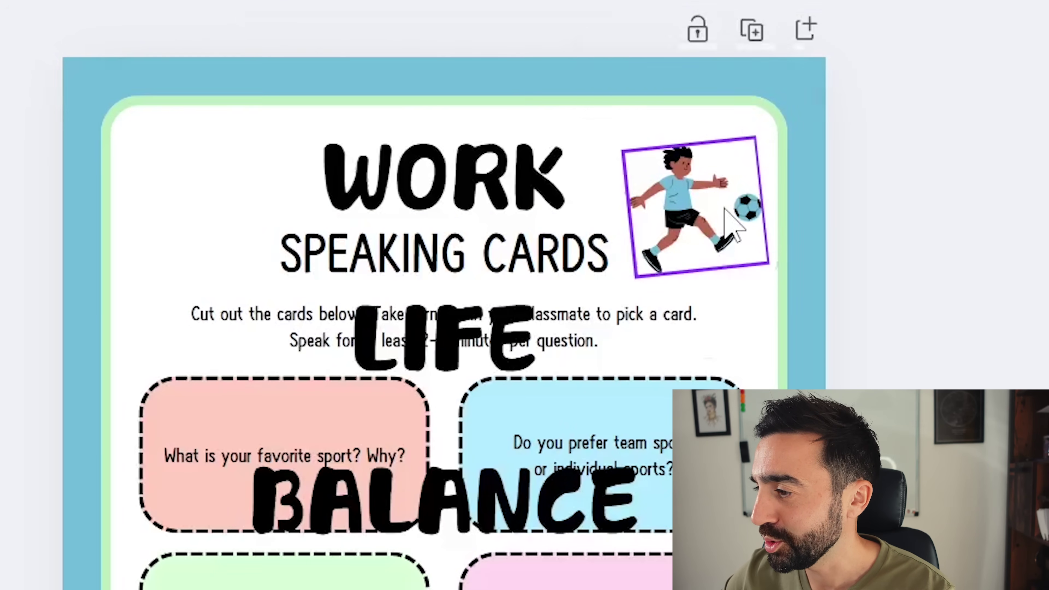
{"action": "left_click", "coordinate": [733, 217]}
{"action": "key", "text": "Delete"}
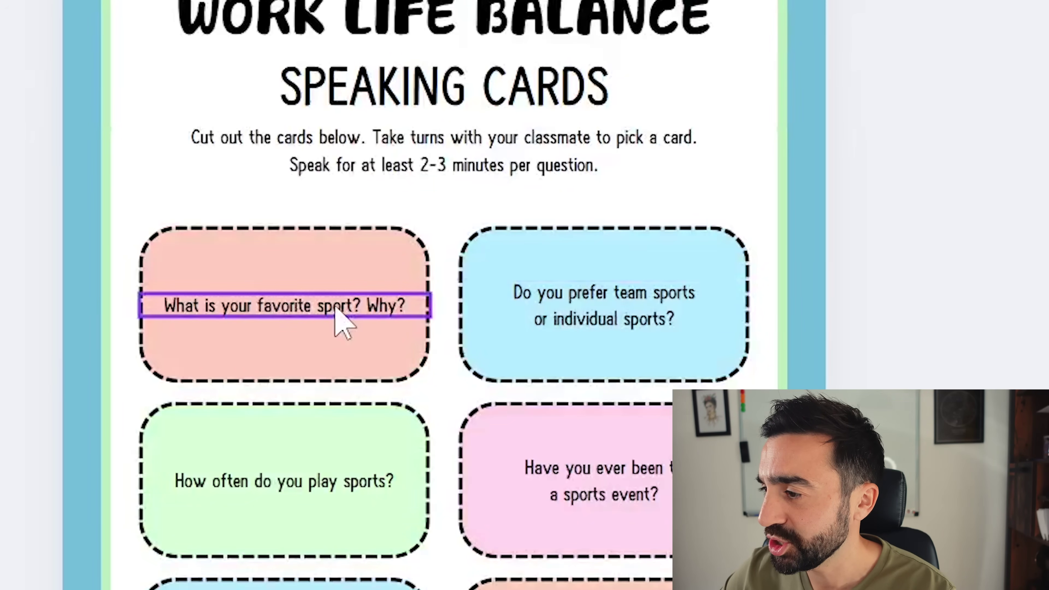
{"action": "scroll", "coordinate": [336, 308], "scroll_direction": "down", "scroll_amount": 3}
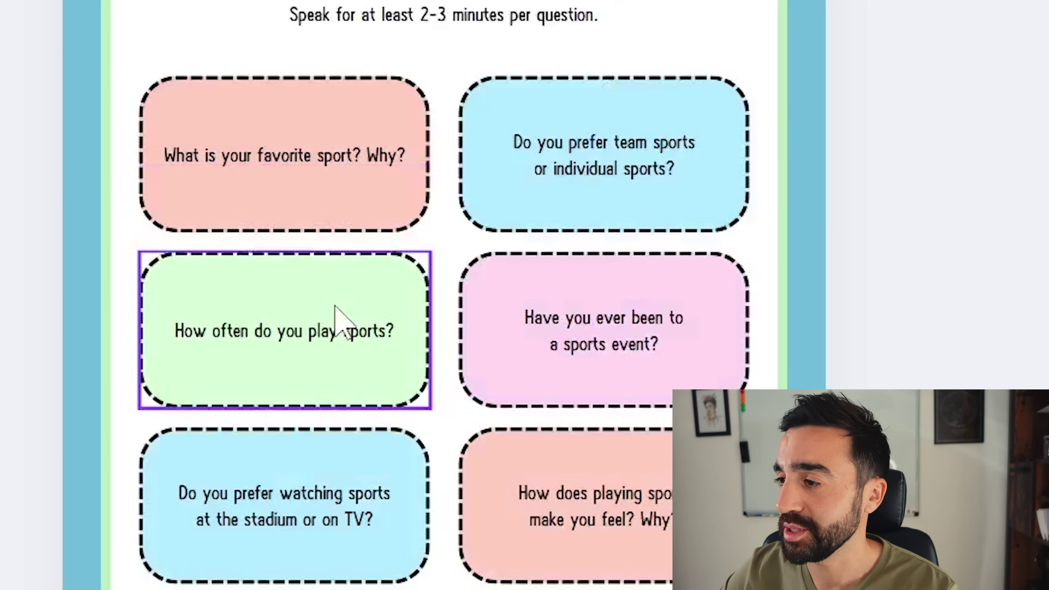
{"action": "scroll", "coordinate": [336, 305], "scroll_direction": "up", "scroll_amount": 3}
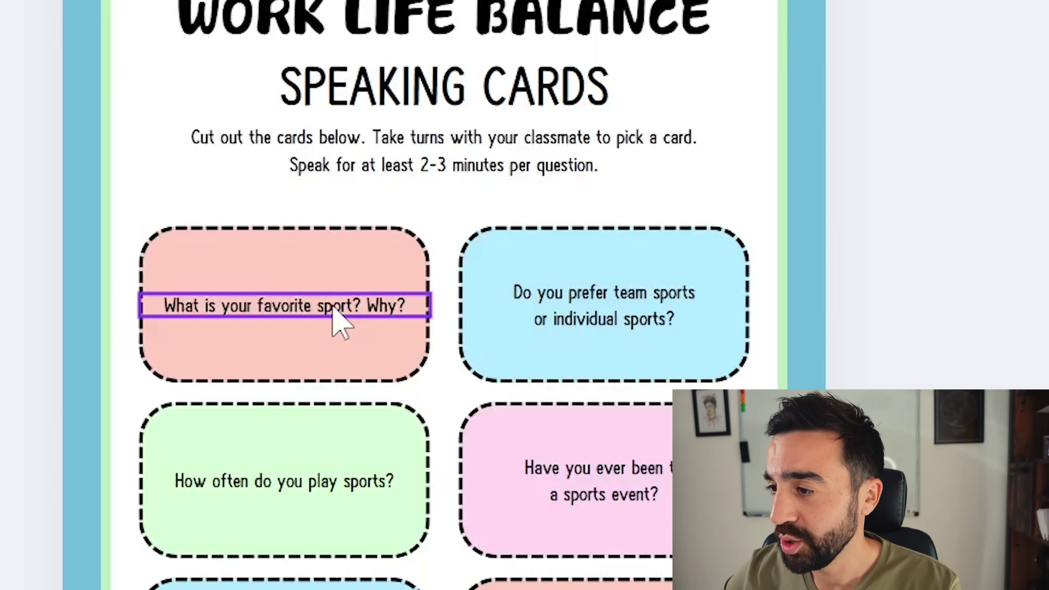
Rewrite the first card's question as 'What time do you get home from work?'.
{"action": "double_click", "coordinate": [333, 308]}
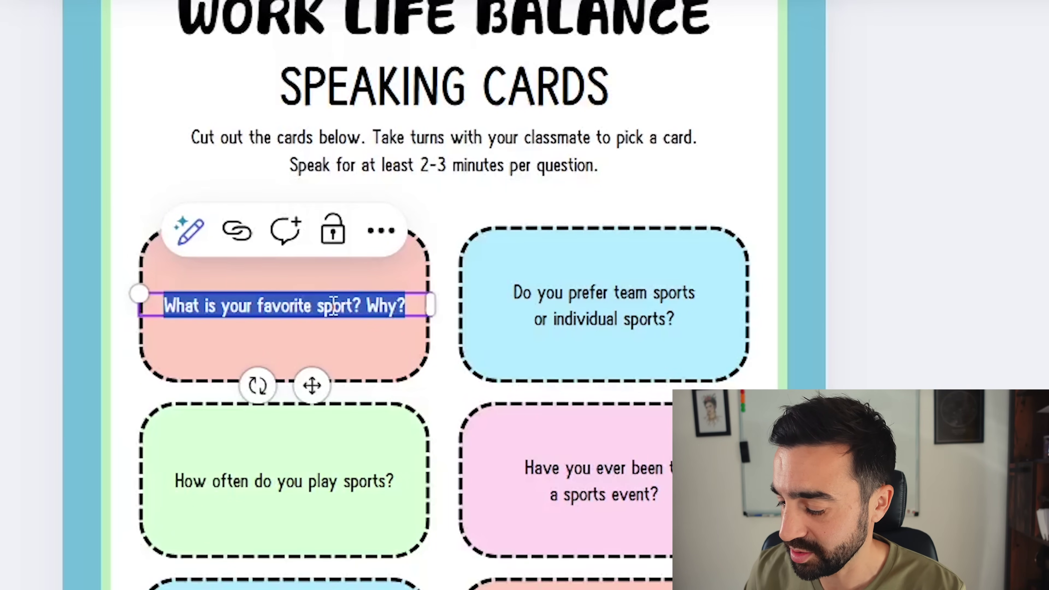
{"action": "type", "text": "What "}
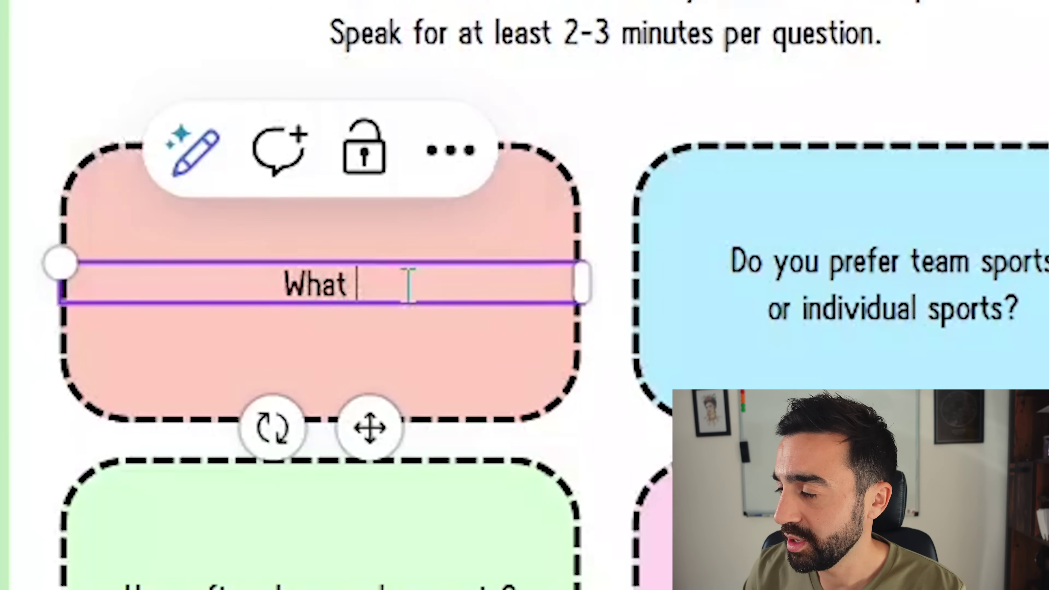
{"action": "type", "text": "time do you get home from w"}
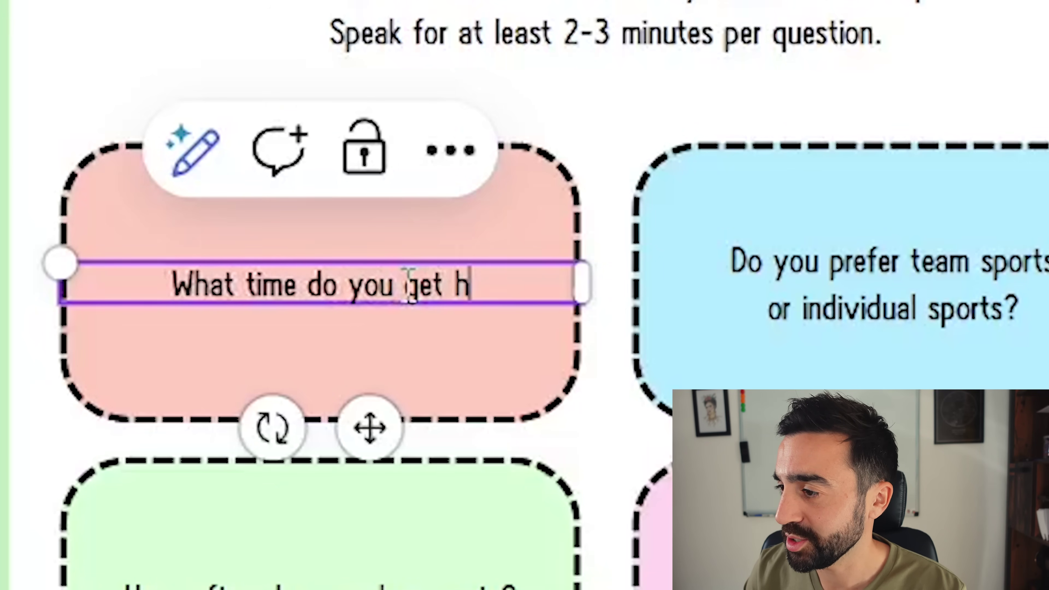
{"action": "type", "text": "ork?"}
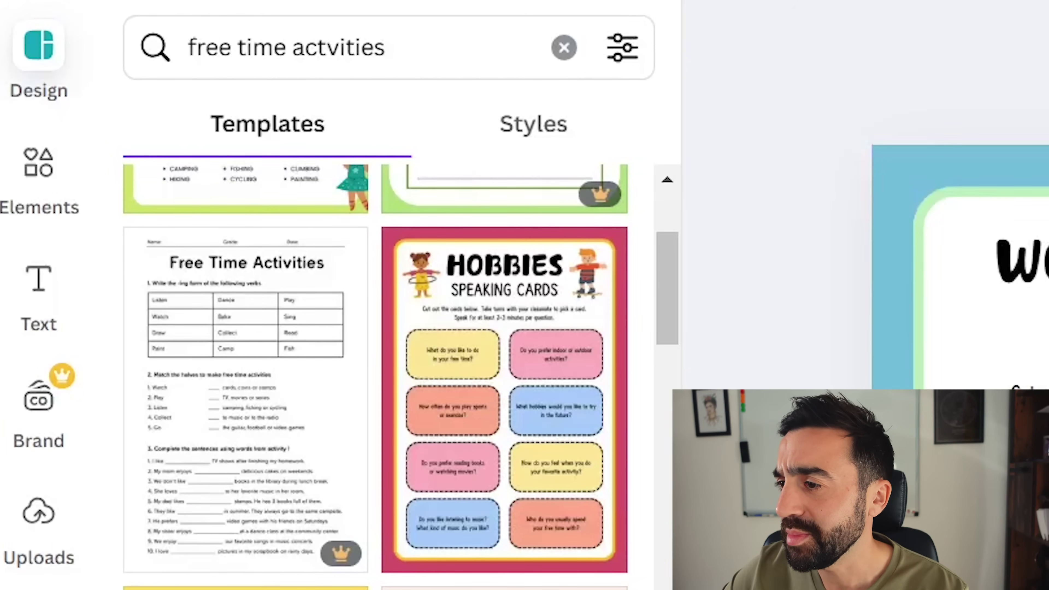
{"action": "left_click", "coordinate": [17, 214]}
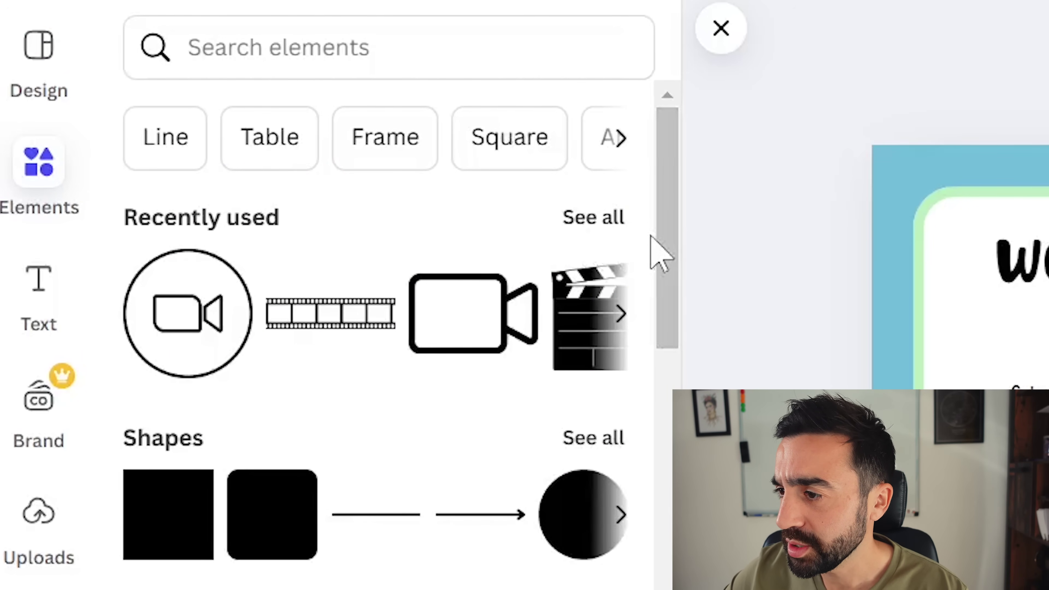
{"action": "left_click_drag", "start_coordinate": [674, 241], "coordinate": [672, 370]}
Search graphics for 'person working' and add the man-at-laptop illustration.
{"action": "left_click", "coordinate": [592, 141]}
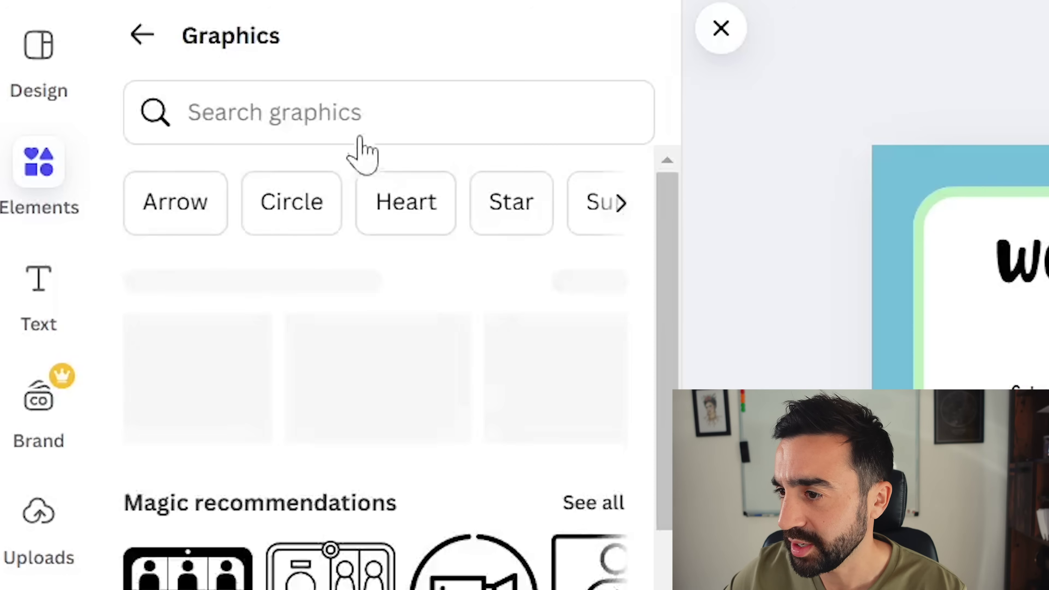
{"action": "left_click", "coordinate": [346, 103]}
{"action": "type", "text": "person working"}
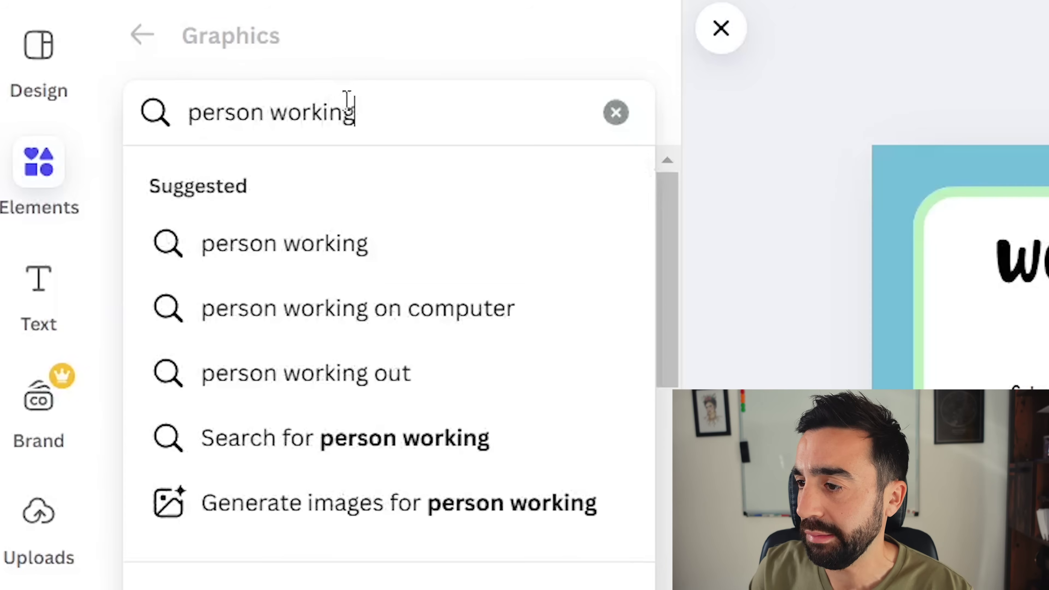
{"action": "key", "text": "Return"}
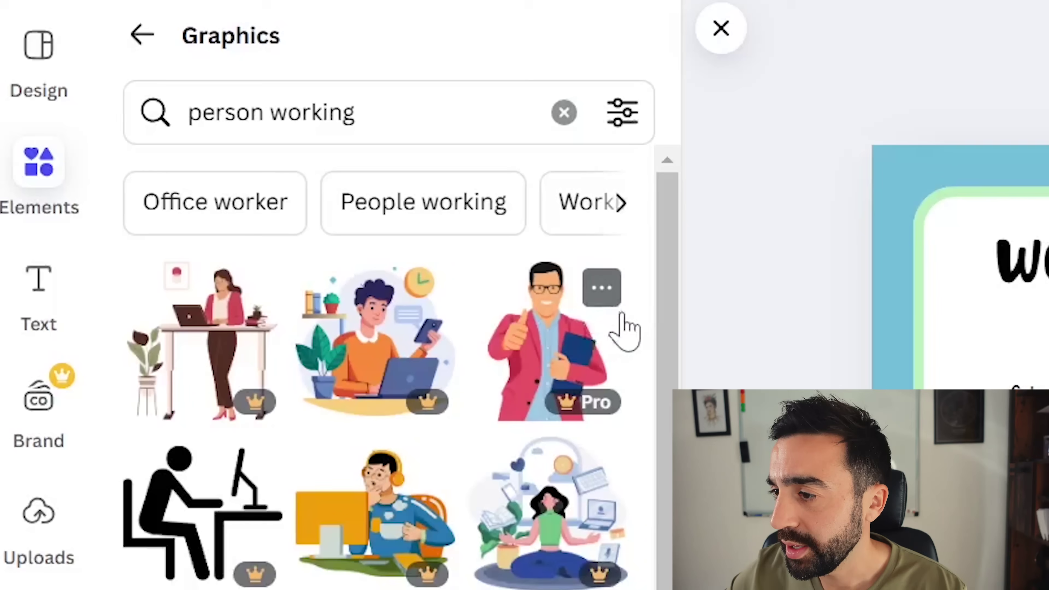
{"action": "scroll", "coordinate": [668, 334], "scroll_direction": "down", "scroll_amount": 1}
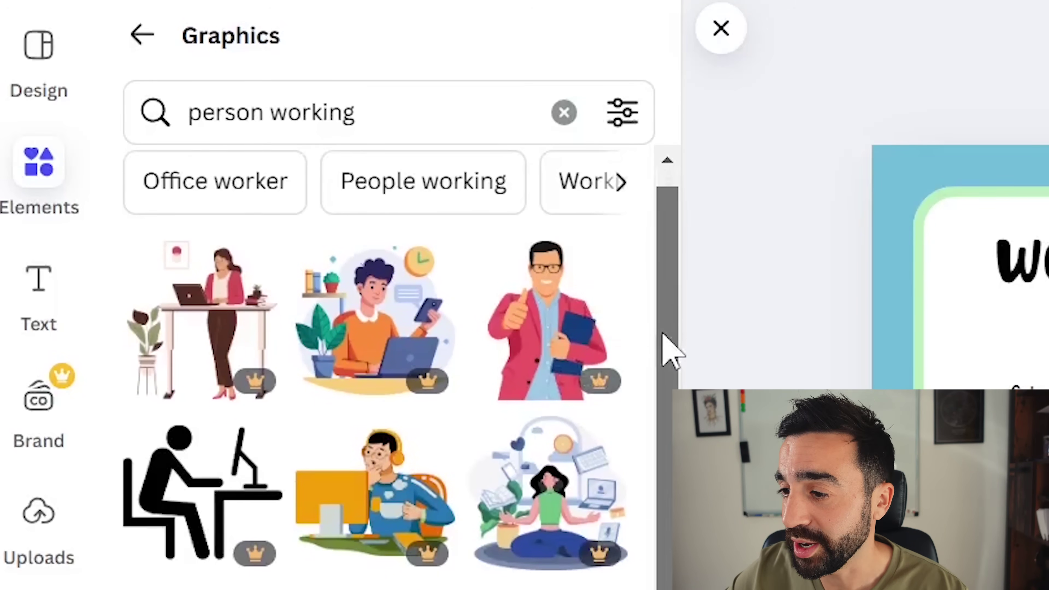
{"action": "scroll", "coordinate": [669, 351], "scroll_direction": "down", "scroll_amount": 2}
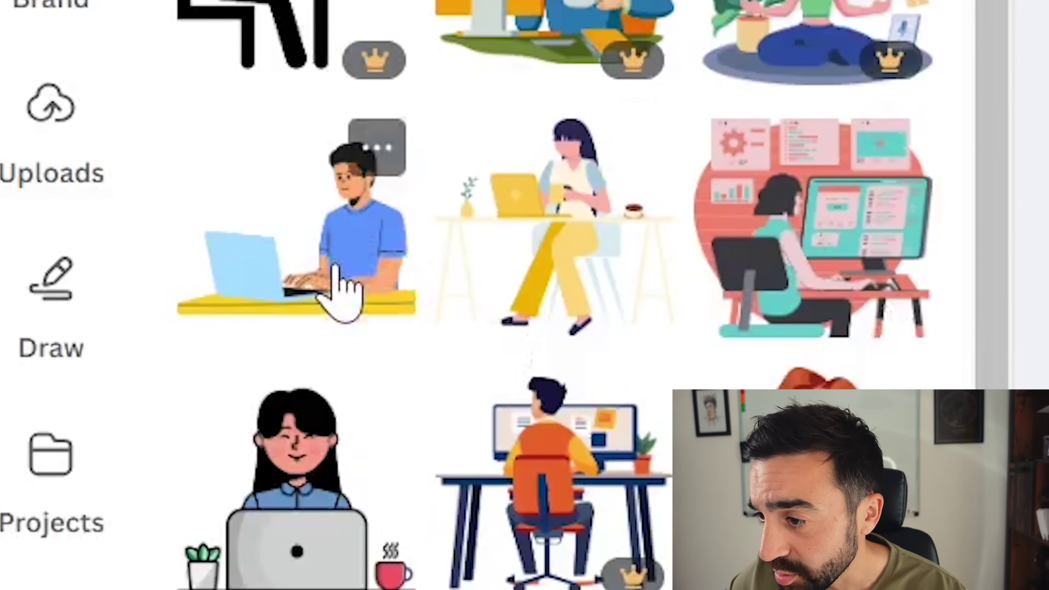
{"action": "left_click", "coordinate": [351, 286]}
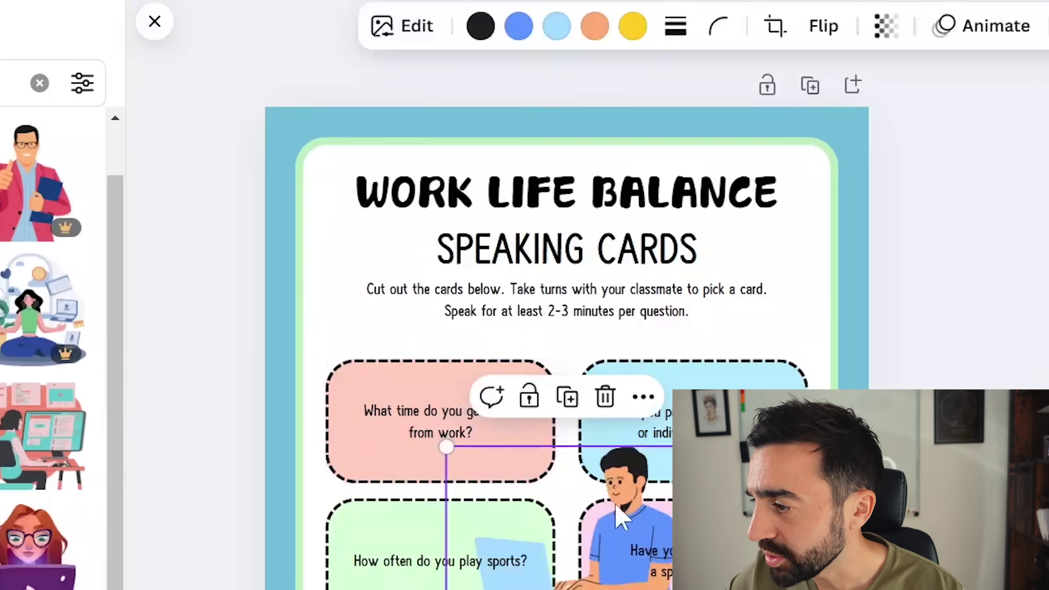
Shrink the laptop graphic to about a third beside the title, then clear the search.
{"action": "left_click_drag", "start_coordinate": [578, 516], "coordinate": [398, 261]}
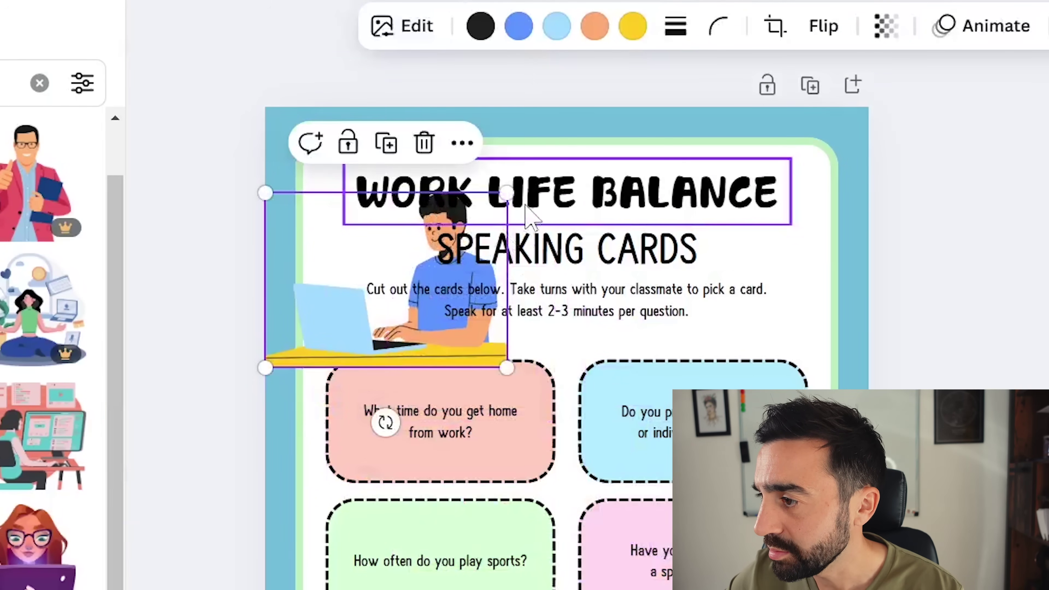
{"action": "left_click_drag", "start_coordinate": [507, 192], "coordinate": [334, 289]}
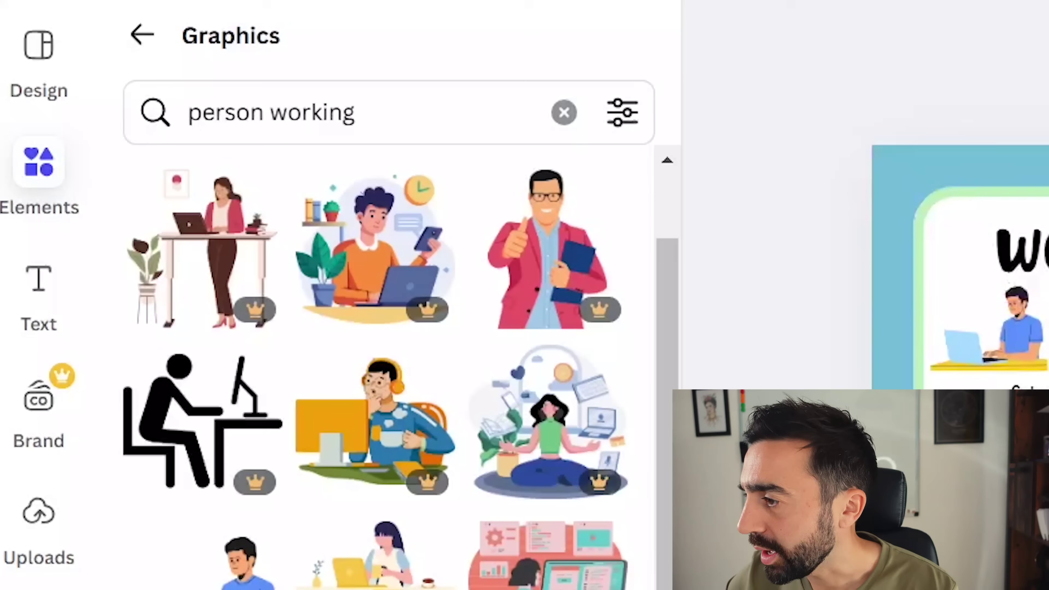
{"action": "left_click", "coordinate": [454, 124]}
{"action": "left_click", "coordinate": [548, 120]}
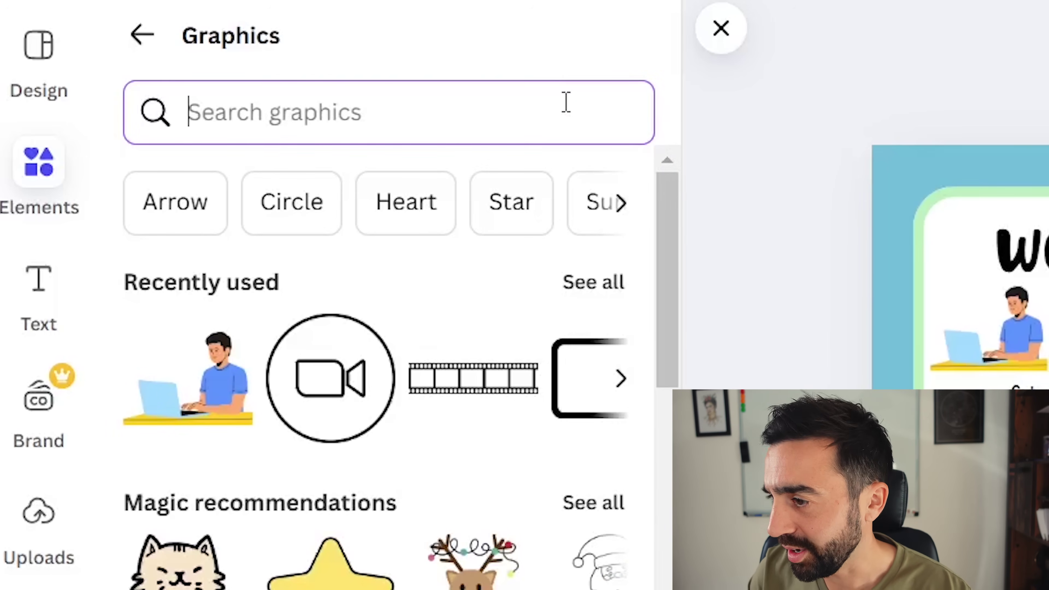
Search the Graphics library for 'person cooking'.
{"action": "type", "text": "person cooking"}
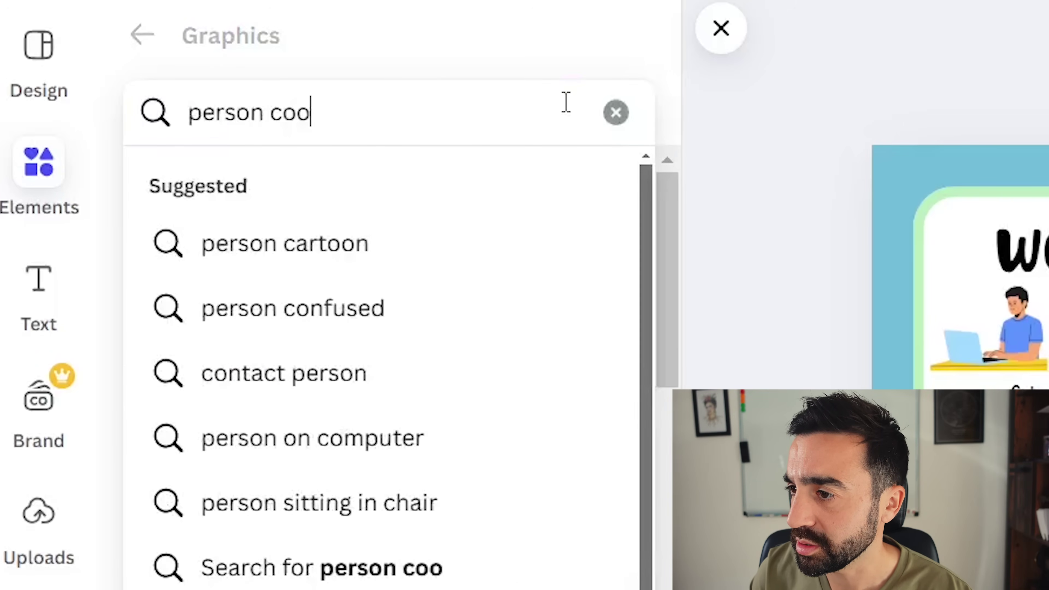
{"action": "key", "text": "Return"}
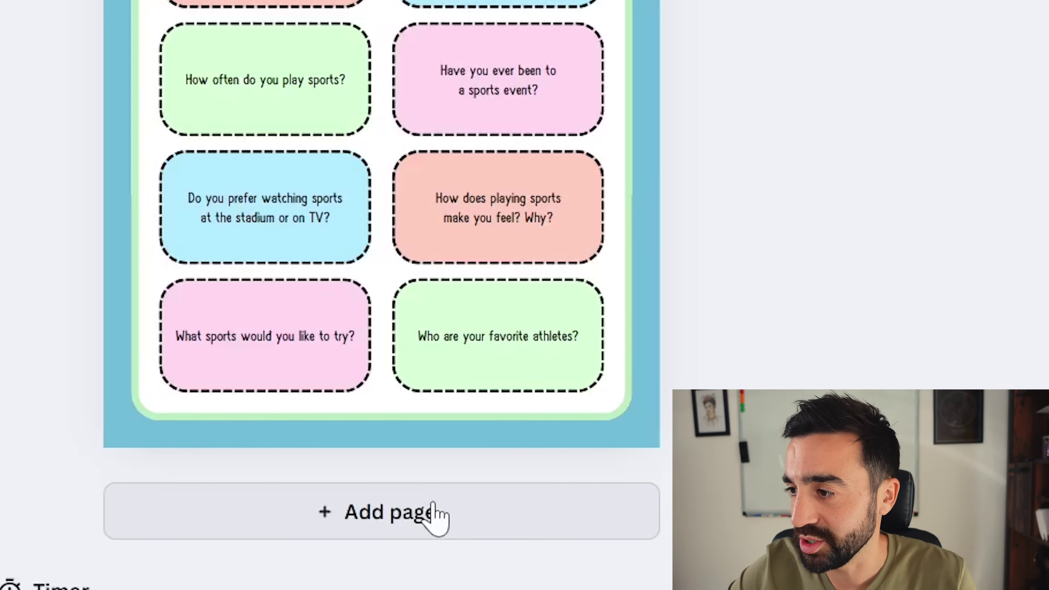
{"action": "left_click", "coordinate": [434, 514]}
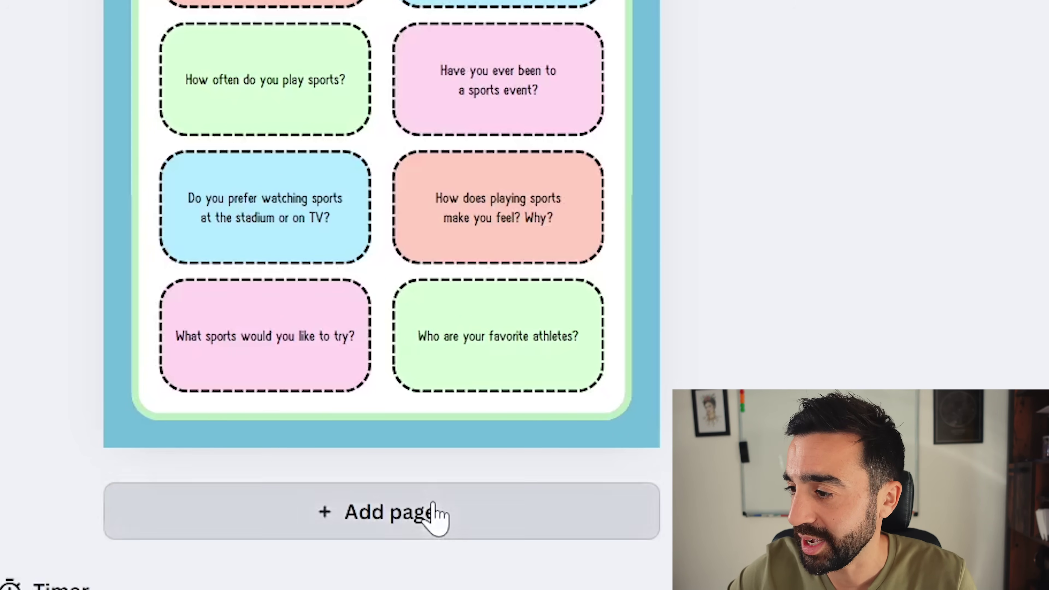
{"action": "scroll", "coordinate": [491, 330], "scroll_direction": "up", "scroll_amount": 3}
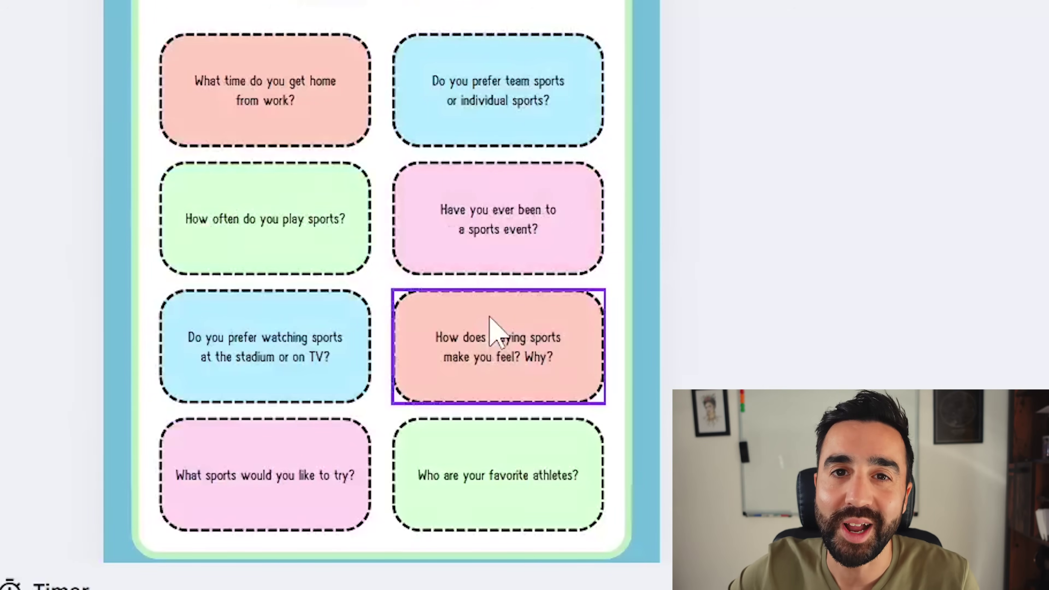
{"action": "scroll", "coordinate": [464, 89], "scroll_direction": "up", "scroll_amount": 5}
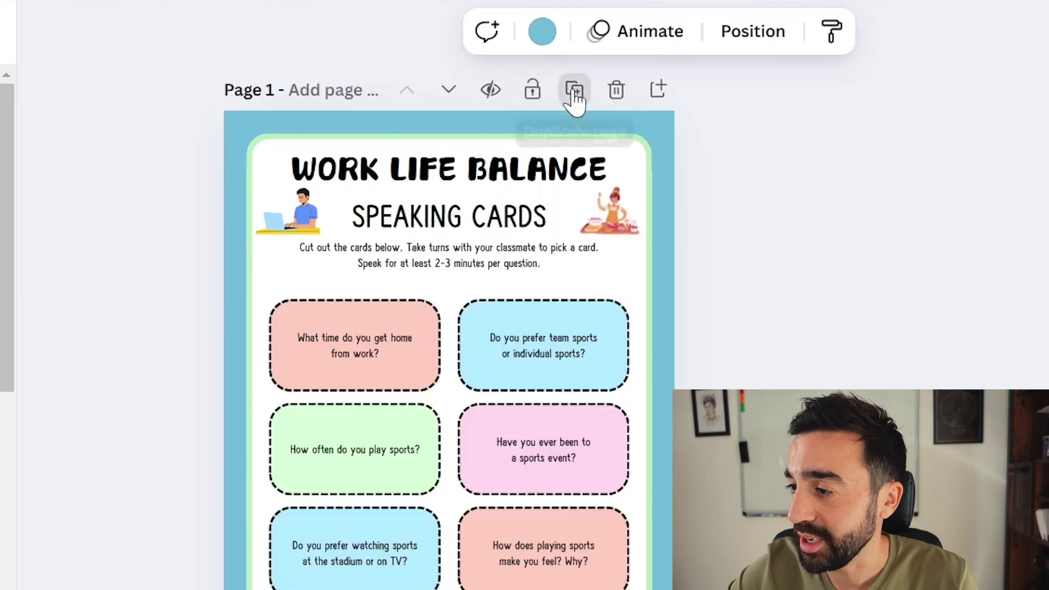
{"action": "left_click", "coordinate": [494, 80]}
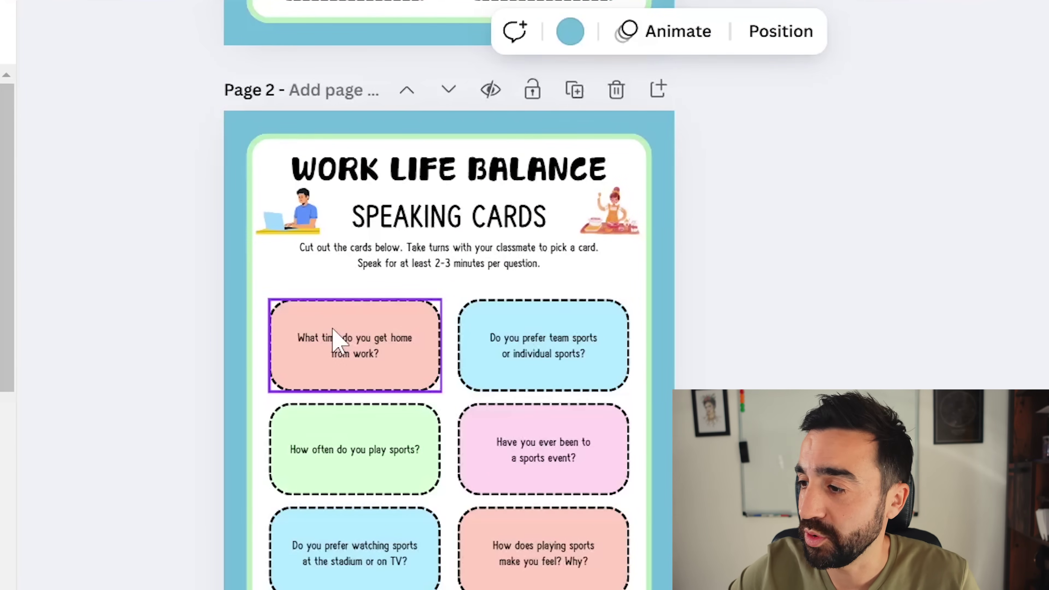
{"action": "scroll", "coordinate": [370, 358], "scroll_direction": "up", "scroll_amount": 10}
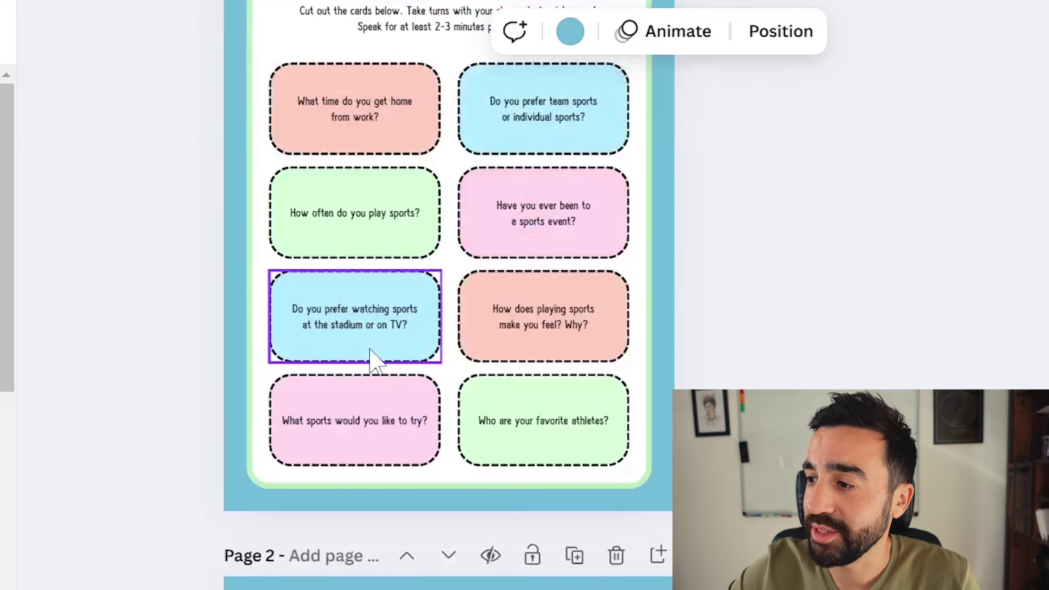
{"action": "scroll", "coordinate": [370, 358], "scroll_direction": "down", "scroll_amount": 8}
{"action": "scroll", "coordinate": [370, 358], "scroll_direction": "down", "scroll_amount": 3}
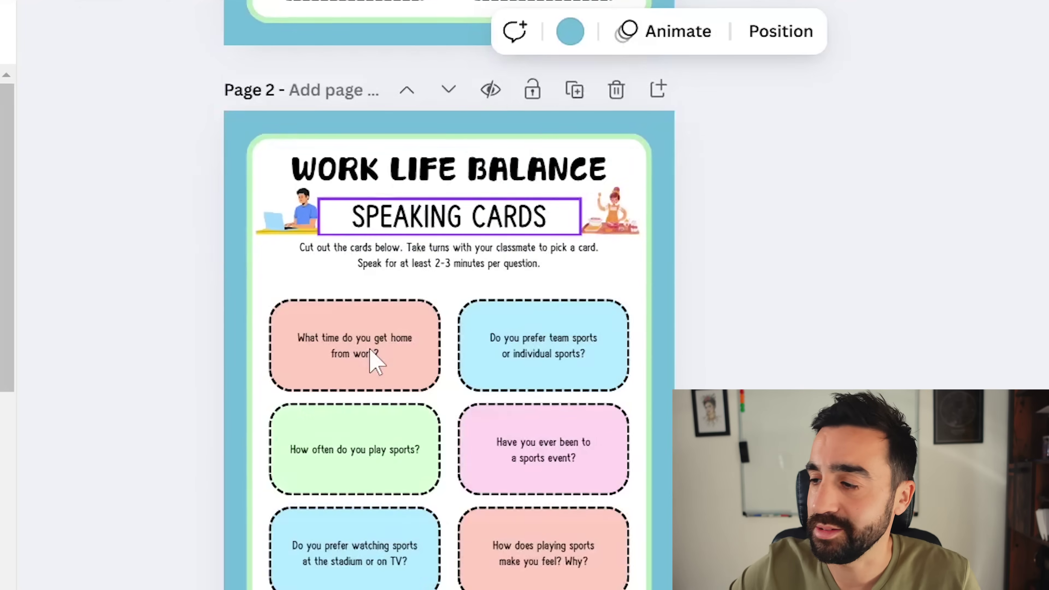
{"action": "scroll", "coordinate": [370, 358], "scroll_direction": "up", "scroll_amount": 10}
{"action": "scroll", "coordinate": [370, 358], "scroll_direction": "up", "scroll_amount": 2}
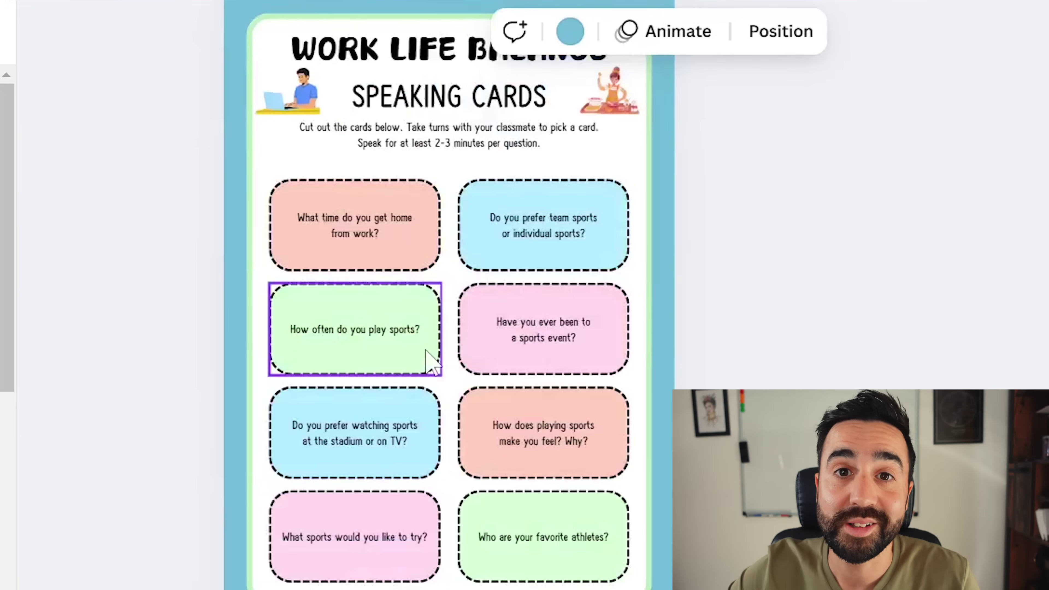
{"action": "scroll", "coordinate": [429, 359], "scroll_direction": "down", "scroll_amount": 18}
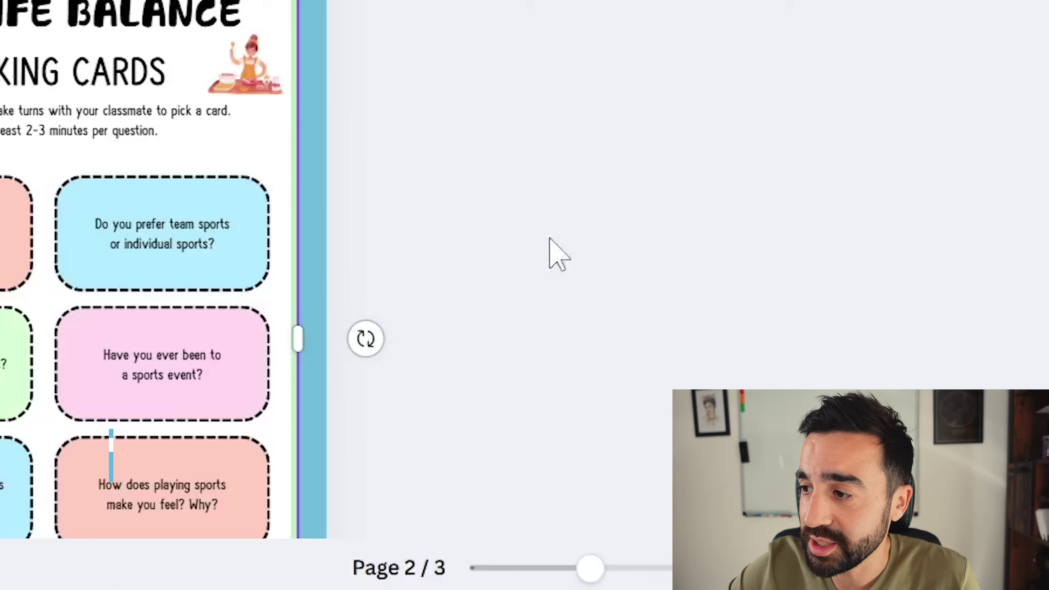
Lock the blue page background, then select all the speaking cards.
{"action": "scroll", "coordinate": [517, 285], "scroll_direction": "down", "scroll_amount": 3}
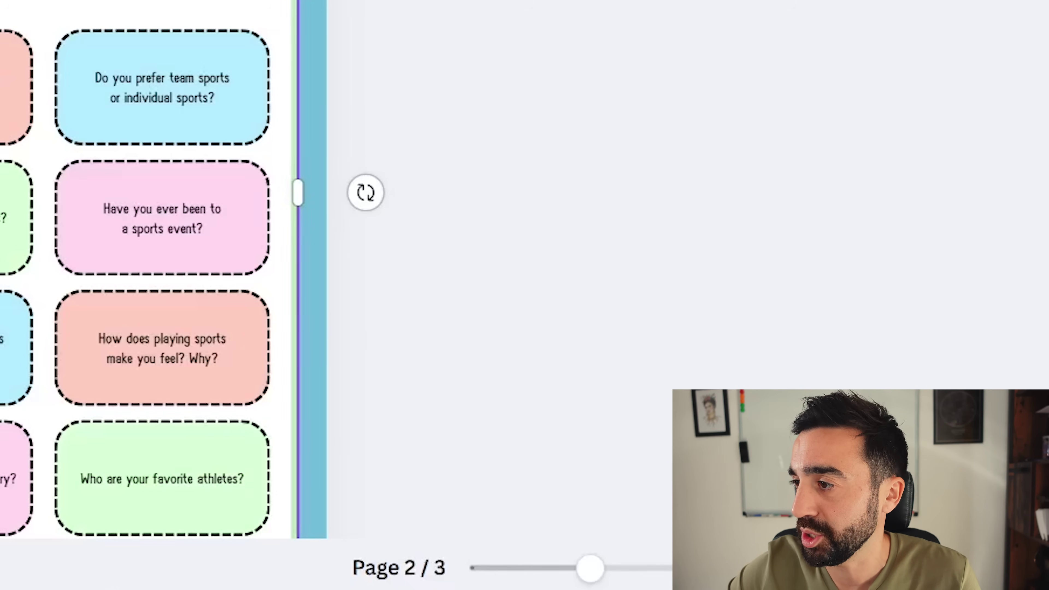
{"action": "scroll", "coordinate": [386, 117], "scroll_direction": "up", "scroll_amount": 3}
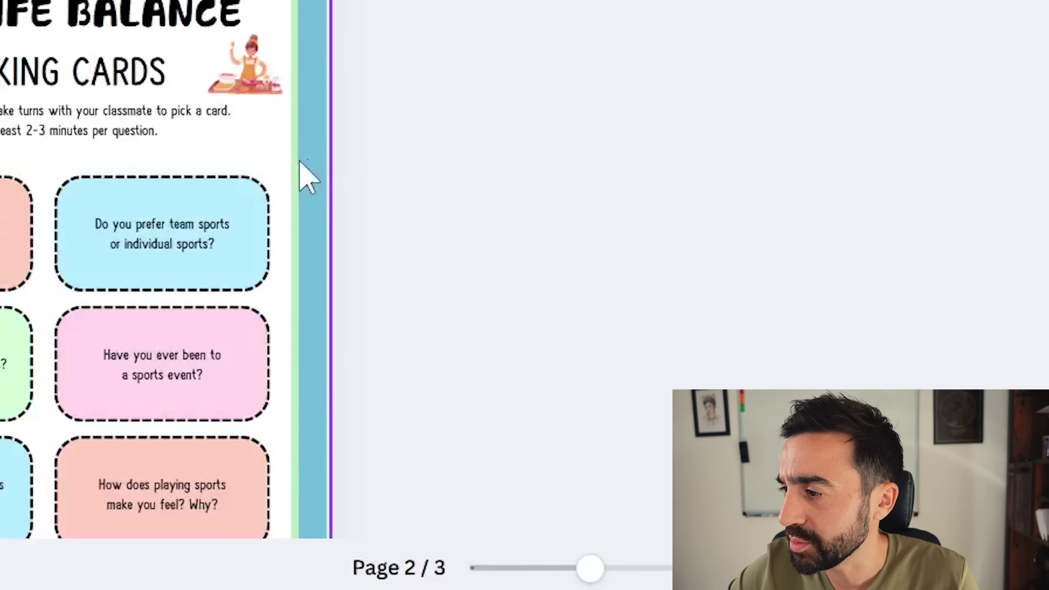
{"action": "right_click", "coordinate": [288, 162]}
{"action": "mouse_move", "coordinate": [289, 168]}
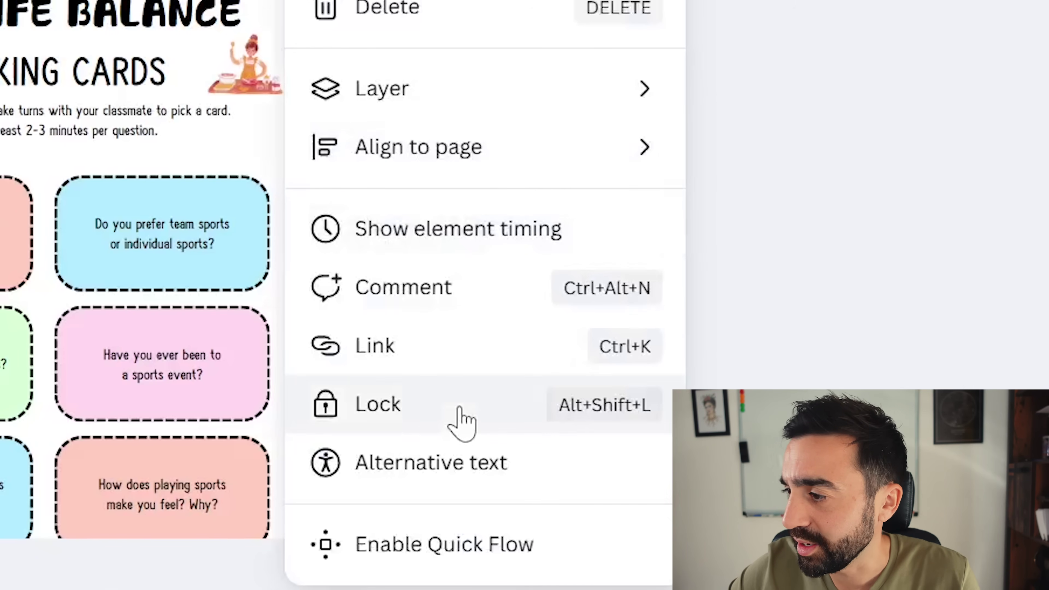
{"action": "left_click", "coordinate": [460, 408]}
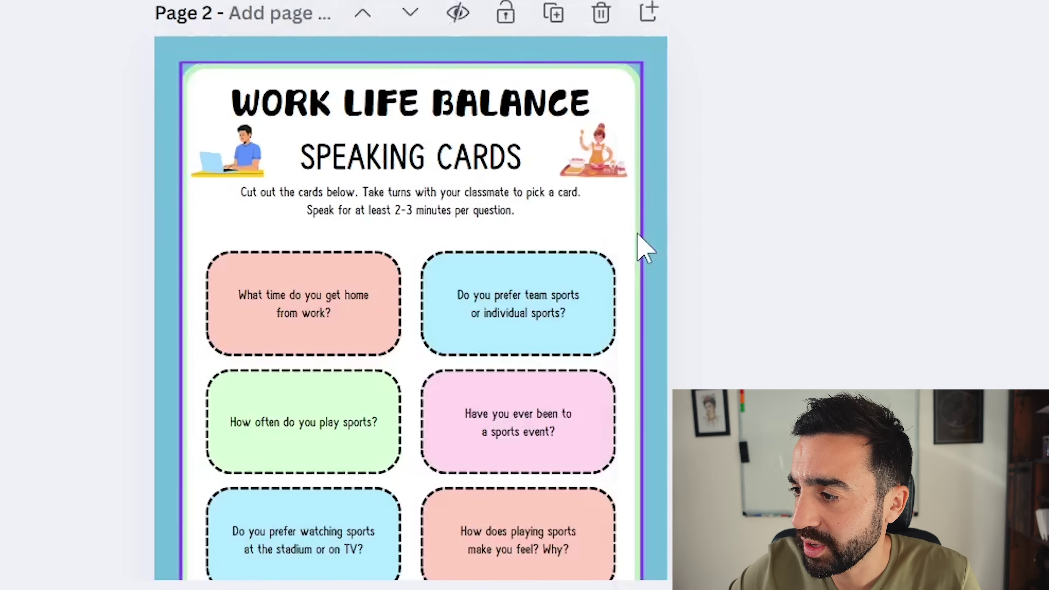
{"action": "mouse_move", "coordinate": [634, 229]}
{"action": "left_mouse_down"}
{"action": "mouse_move", "coordinate": [647, 224]}
{"action": "mouse_move", "coordinate": [651, 241]}
{"action": "left_mouse_up"}
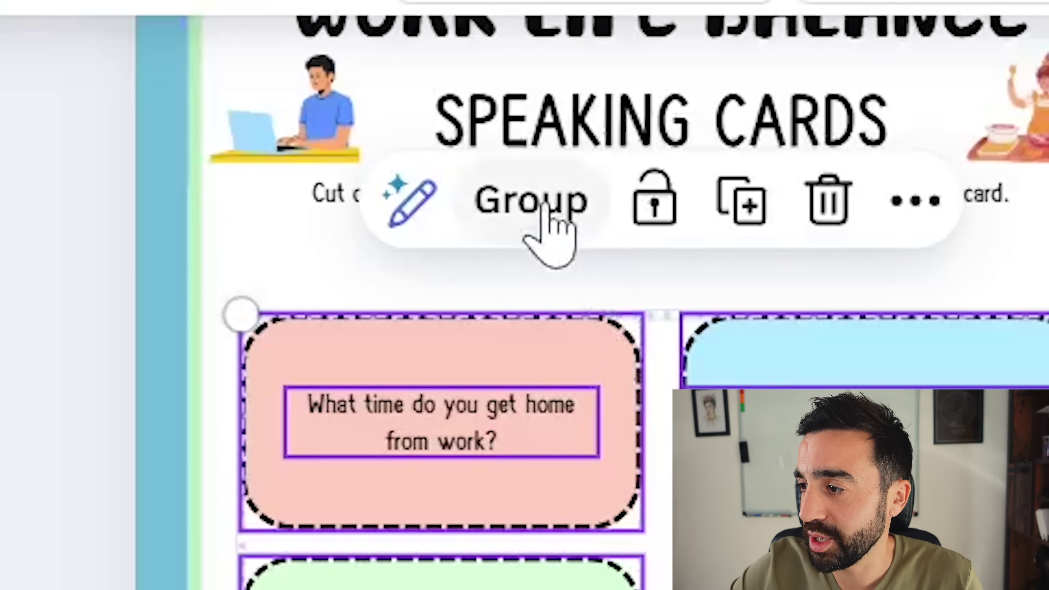
Group the selected speaking cards and move the group to test it.
{"action": "left_click", "coordinate": [545, 206]}
{"action": "mouse_move", "coordinate": [655, 371]}
{"action": "left_mouse_down"}
{"action": "mouse_move", "coordinate": [627, 353]}
{"action": "mouse_move", "coordinate": [715, 362]}
{"action": "mouse_move", "coordinate": [638, 385]}
{"action": "mouse_move", "coordinate": [648, 385]}
{"action": "left_mouse_up"}
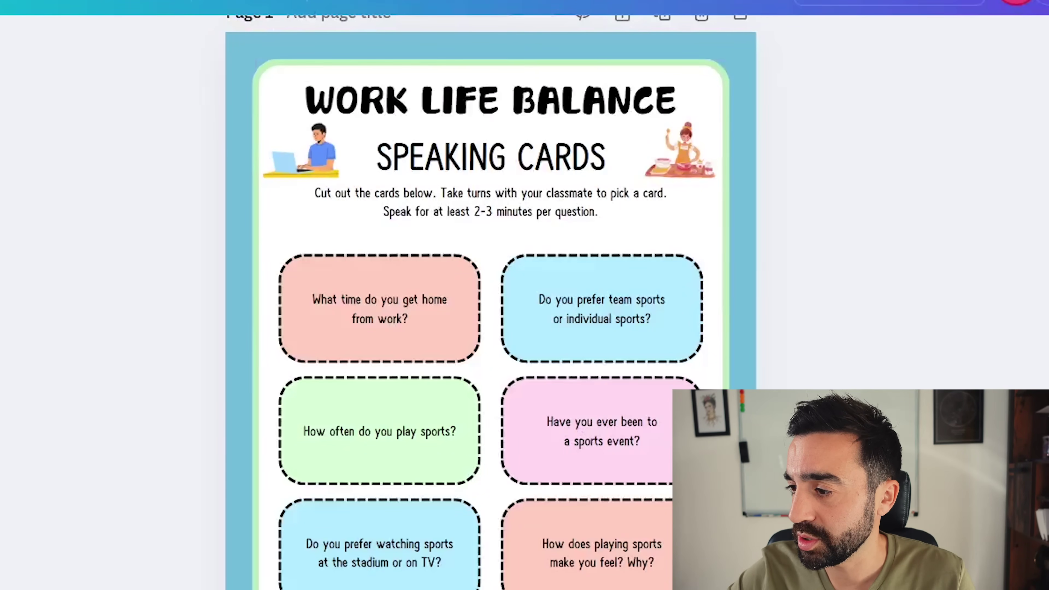
Enlarge and centre the title group, move two cards top right, and space all cards evenly.
{"action": "scroll", "coordinate": [491, 309], "scroll_direction": "down", "scroll_amount": 3}
{"action": "left_click_drag", "start_coordinate": [244, 74], "coordinate": [719, 573]}
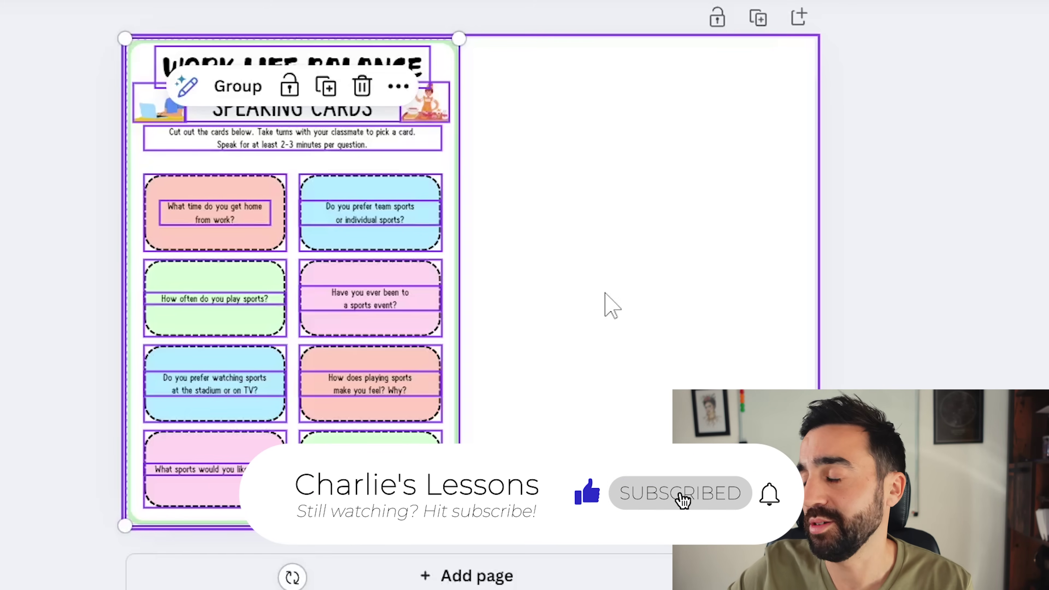
{"action": "left_click", "coordinate": [600, 274]}
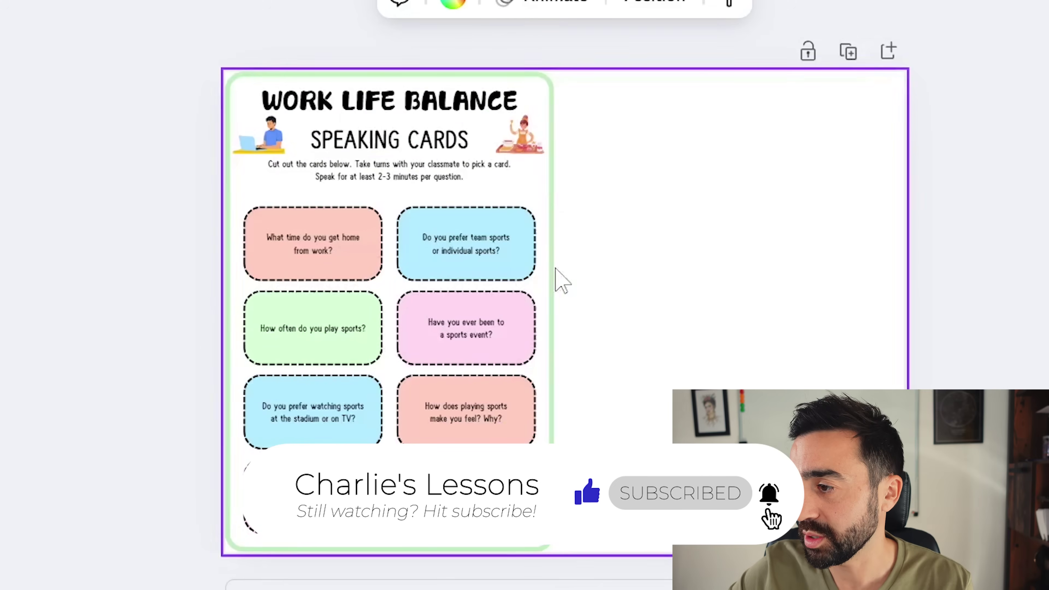
{"action": "right_click", "coordinate": [836, 35]}
{"action": "left_click_drag", "start_coordinate": [545, 183], "coordinate": [693, 228]}
{"action": "left_click_drag", "start_coordinate": [337, 335], "coordinate": [644, 248]}
{"action": "left_click_drag", "start_coordinate": [312, 496], "coordinate": [859, 215]}
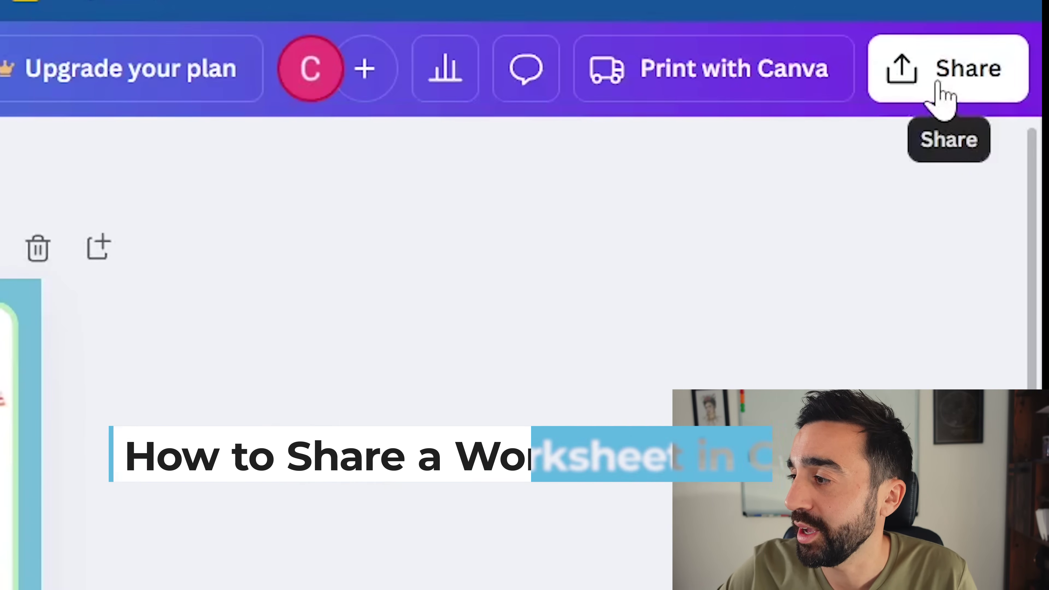
Generate a template link for the Work Life Balance speaking-cards design from the Share options.
{"action": "left_click", "coordinate": [937, 84]}
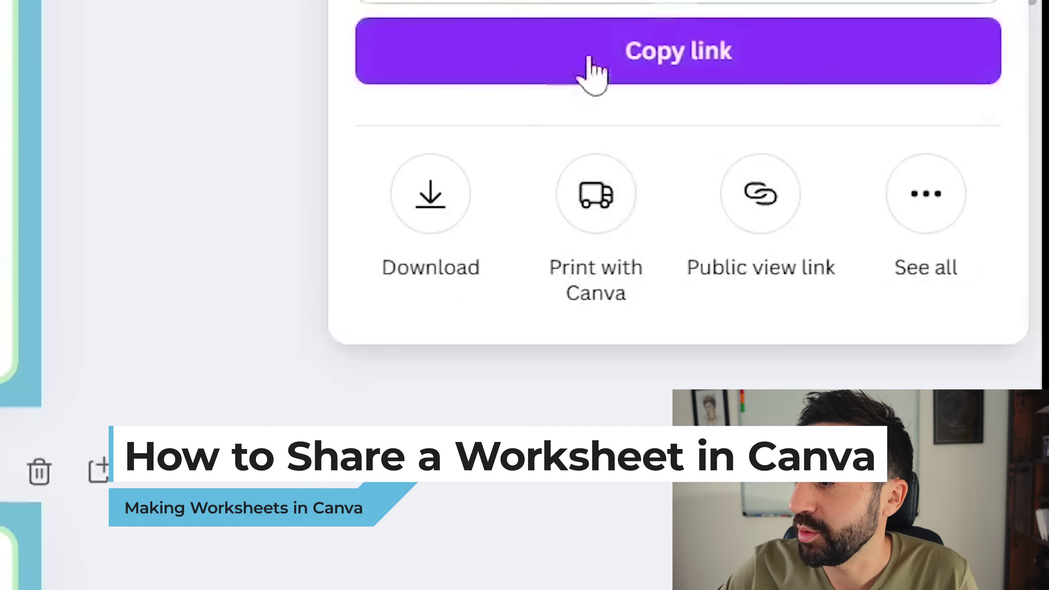
{"action": "left_click", "coordinate": [443, 204]}
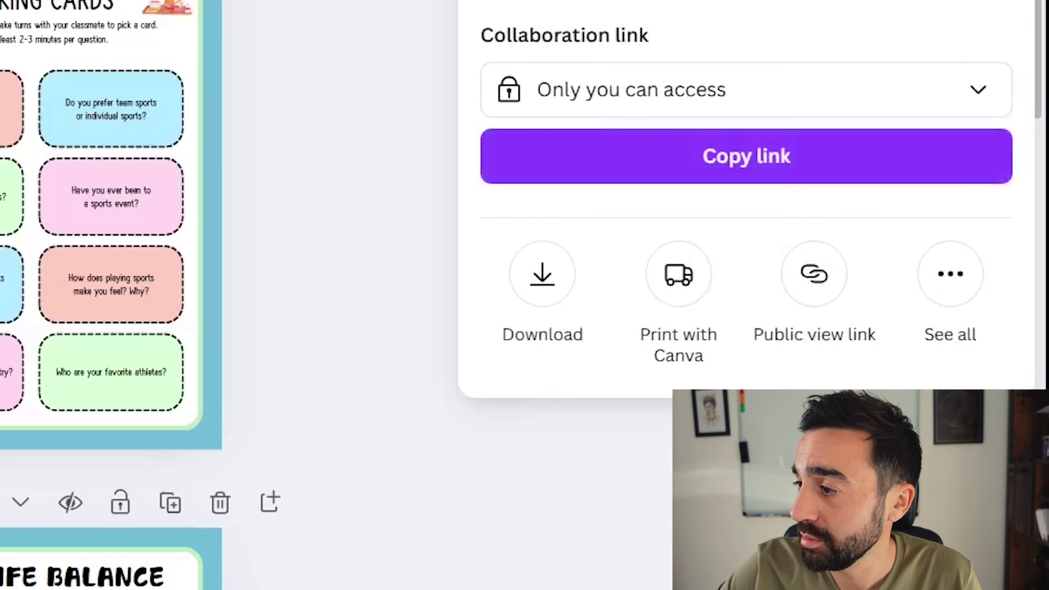
{"action": "left_click", "coordinate": [957, 290]}
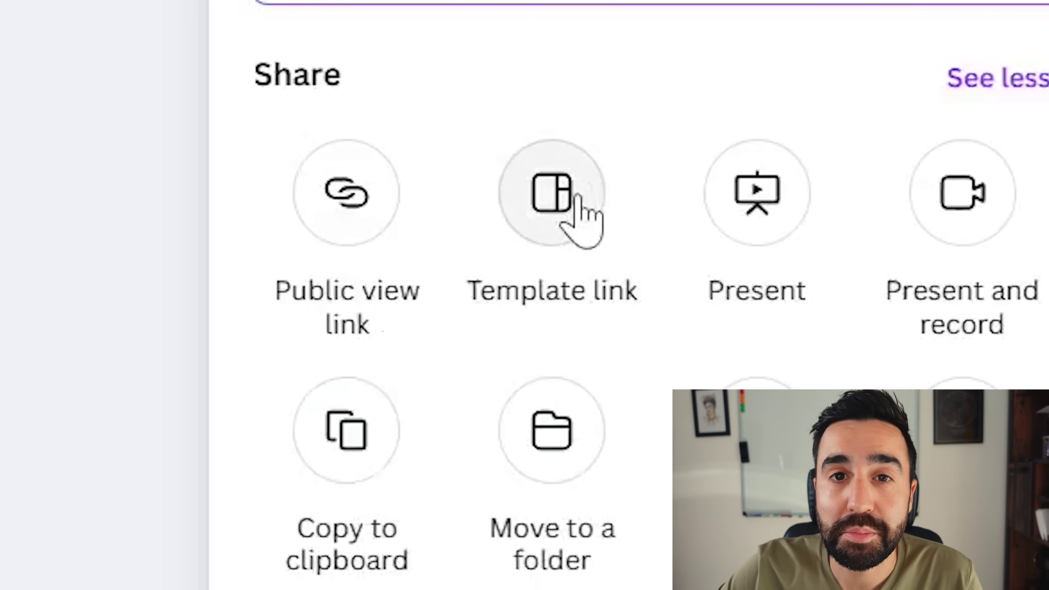
{"action": "left_click", "coordinate": [576, 195]}
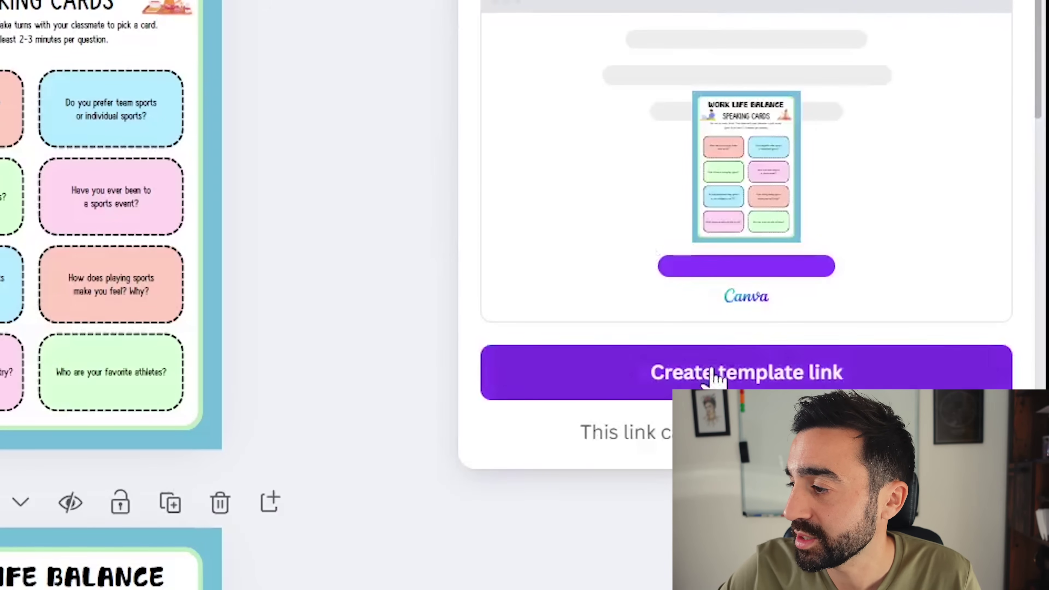
{"action": "left_click", "coordinate": [711, 374]}
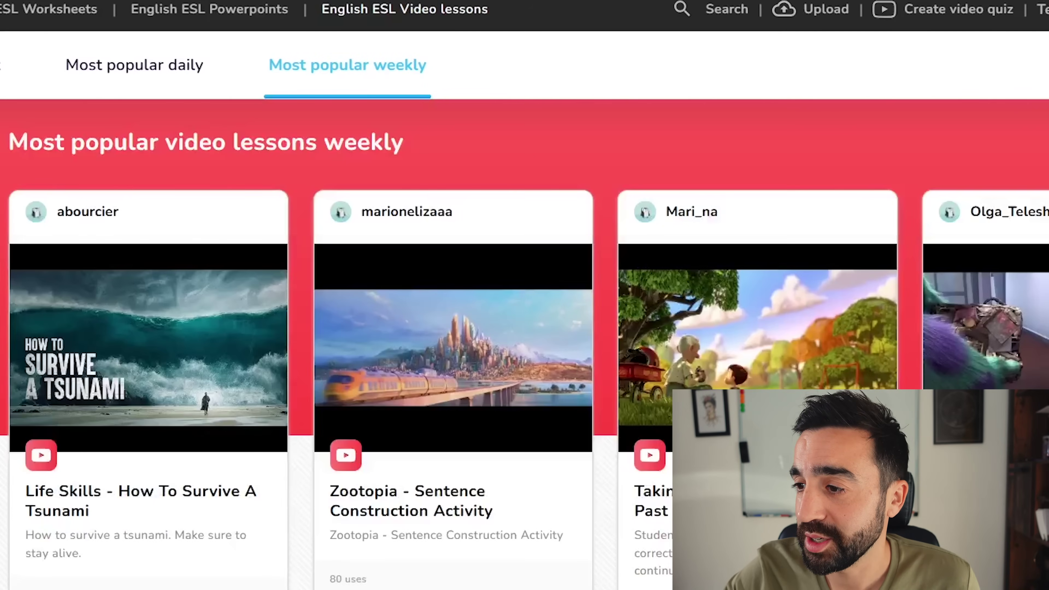
Scroll down the past simple vs continuous lesson to its printable video quiz questions.
{"action": "scroll", "coordinate": [524, 289], "scroll_direction": "down", "scroll_amount": 10}
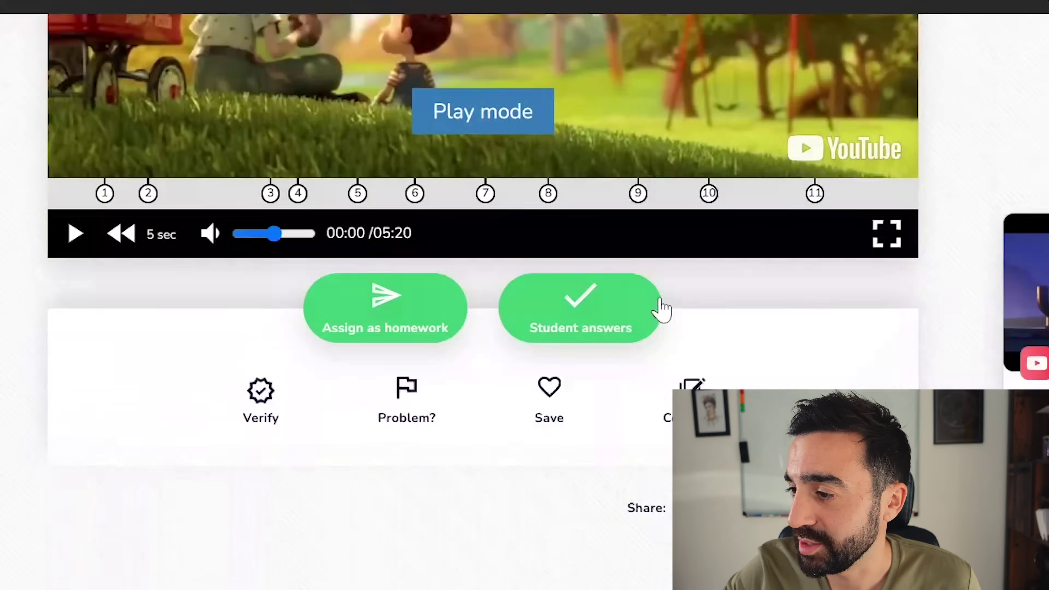
{"action": "scroll", "coordinate": [656, 305], "scroll_direction": "down", "scroll_amount": 15}
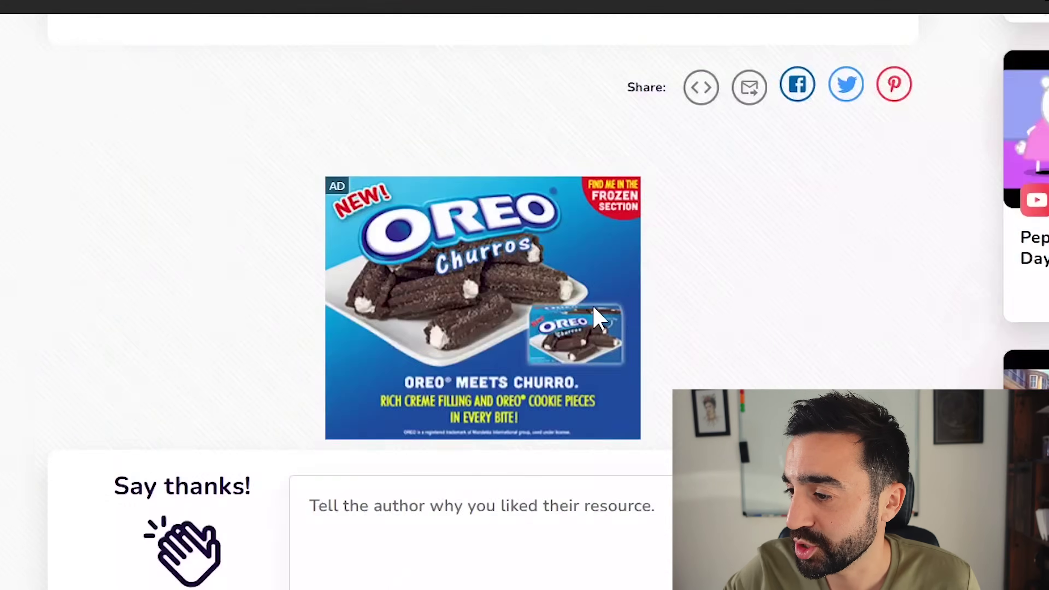
{"action": "scroll", "coordinate": [591, 316], "scroll_direction": "down", "scroll_amount": 20}
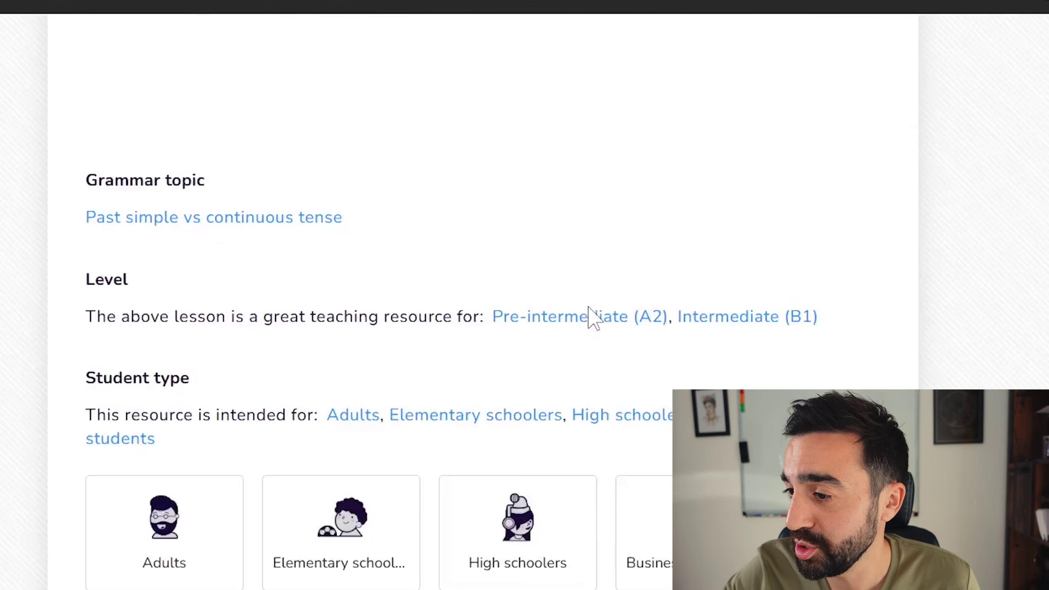
{"action": "scroll", "coordinate": [594, 317], "scroll_direction": "down", "scroll_amount": 3}
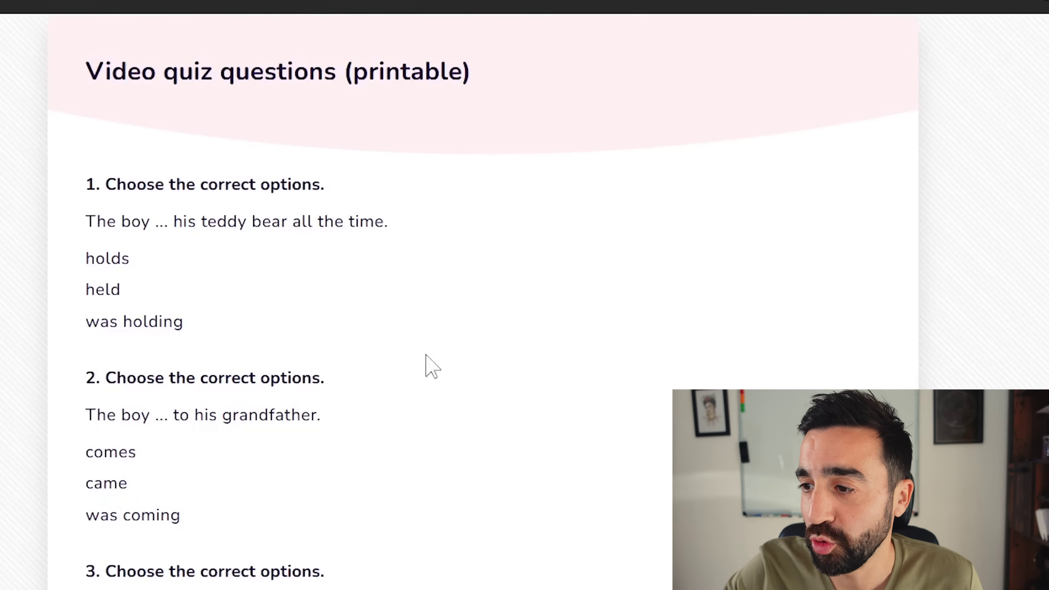
{"action": "scroll", "coordinate": [425, 354], "scroll_direction": "down", "scroll_amount": 15}
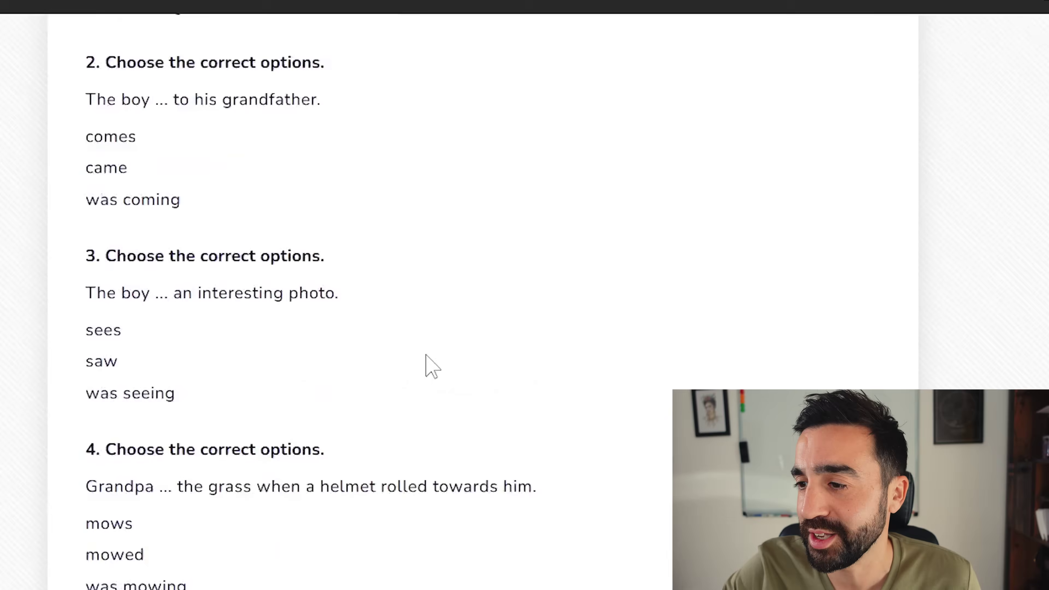
{"action": "scroll", "coordinate": [425, 354], "scroll_direction": "down", "scroll_amount": 5}
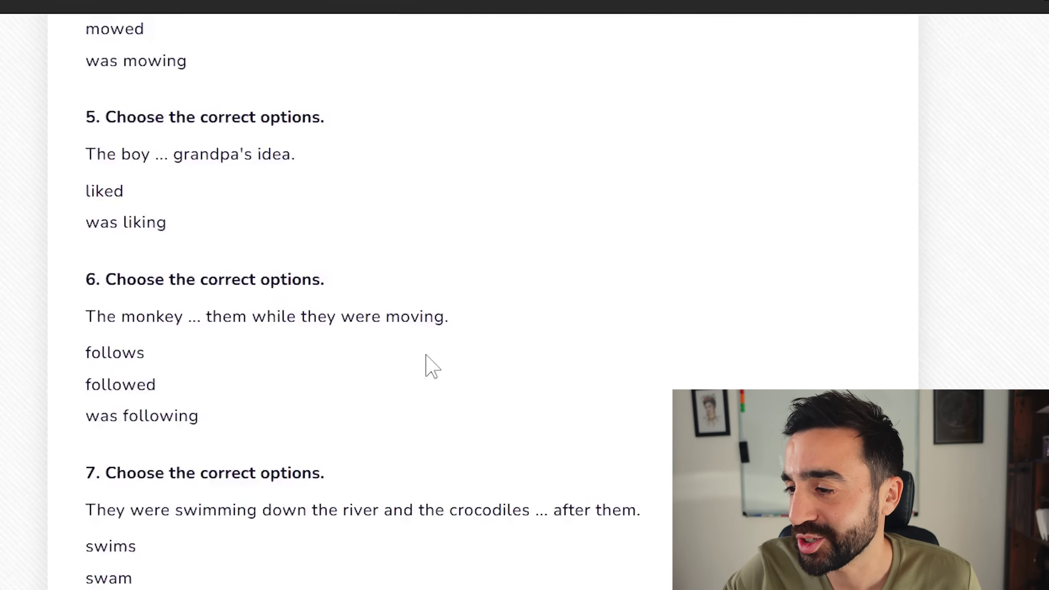
{"action": "scroll", "coordinate": [425, 354], "scroll_direction": "down", "scroll_amount": 8}
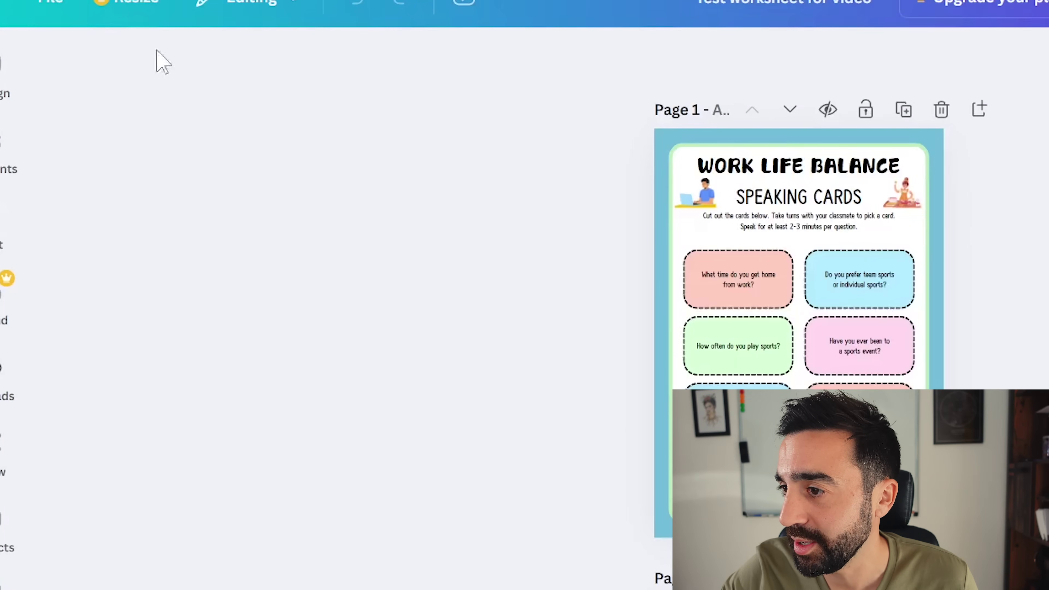
Search the A4 templates in the Design panel for 'questions'.
{"action": "left_click", "coordinate": [4, 80]}
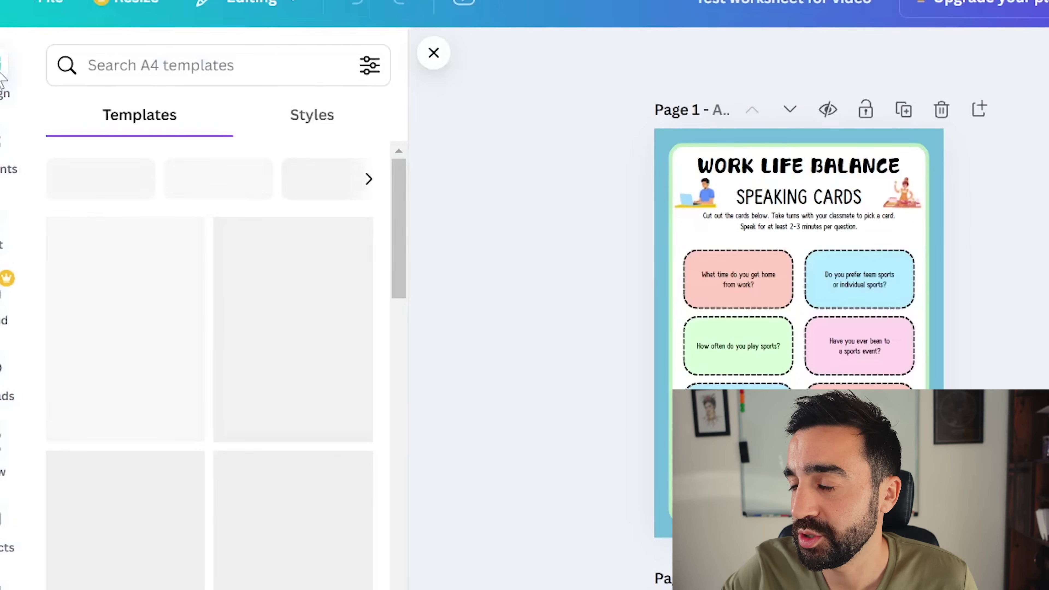
{"action": "left_click", "coordinate": [198, 65]}
{"action": "type", "text": "questions"}
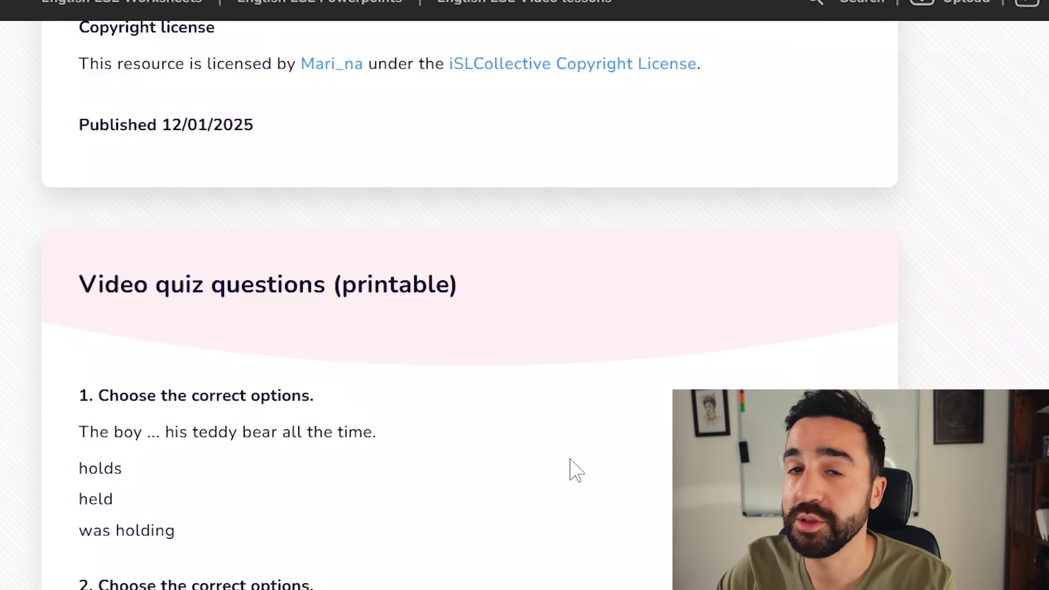
Copy the question 1 heading from iSLCollective and paste it over the Question Master placeholder.
{"action": "scroll", "coordinate": [569, 471], "scroll_direction": "up", "scroll_amount": 15}
{"action": "scroll", "coordinate": [569, 470], "scroll_direction": "down", "scroll_amount": 15}
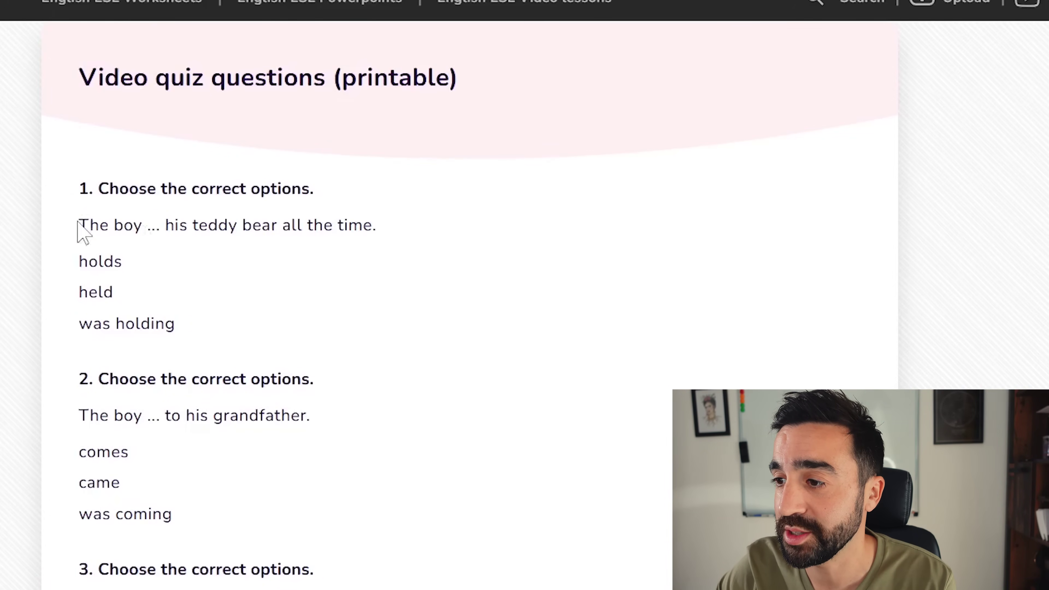
{"action": "left_click_drag", "start_coordinate": [81, 227], "coordinate": [398, 225]}
{"action": "left_click_drag", "start_coordinate": [320, 191], "coordinate": [78, 191]}
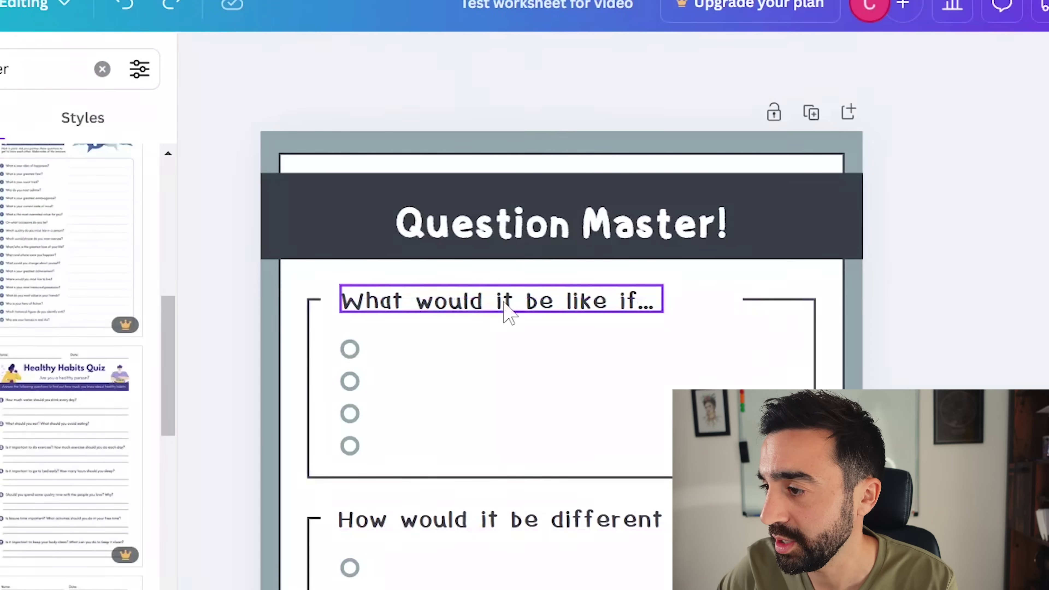
{"action": "double_click", "coordinate": [509, 314]}
{"action": "key", "text": "ctrl+v"}
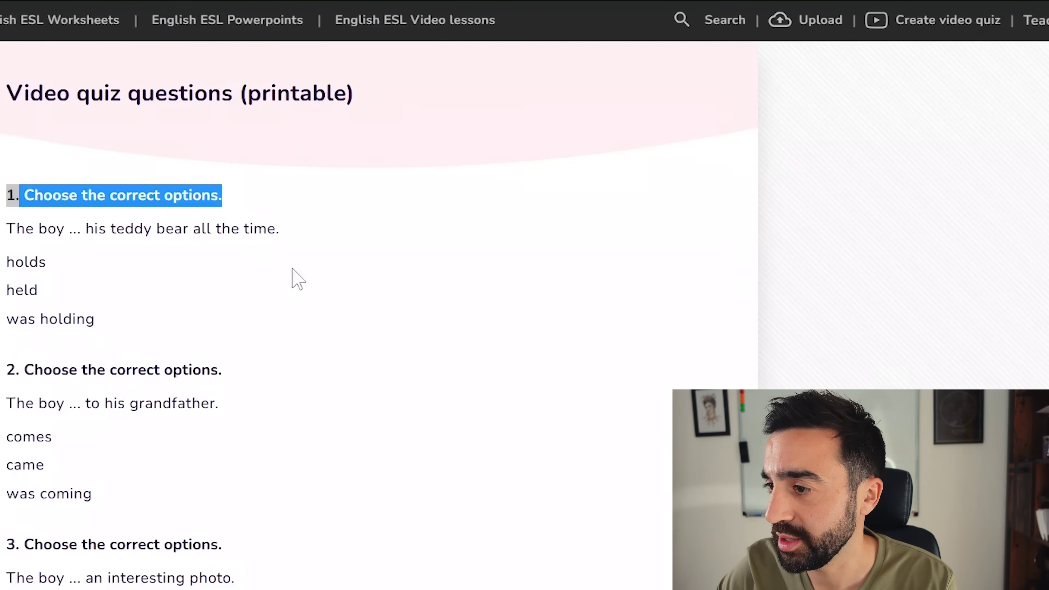
Select the teddy-bear sentence with its holds, held, was holding options for copying.
{"action": "left_click_drag", "start_coordinate": [166, 252], "coordinate": [9, 231]}
{"action": "left_click", "coordinate": [10, 239]}
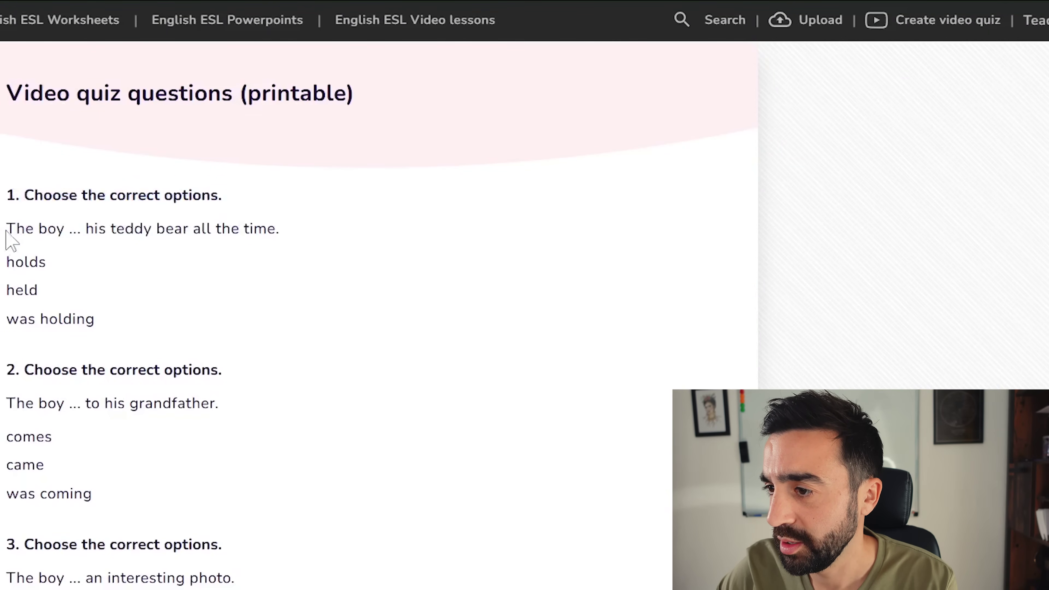
{"action": "left_click", "coordinate": [296, 237], "text": "shift"}
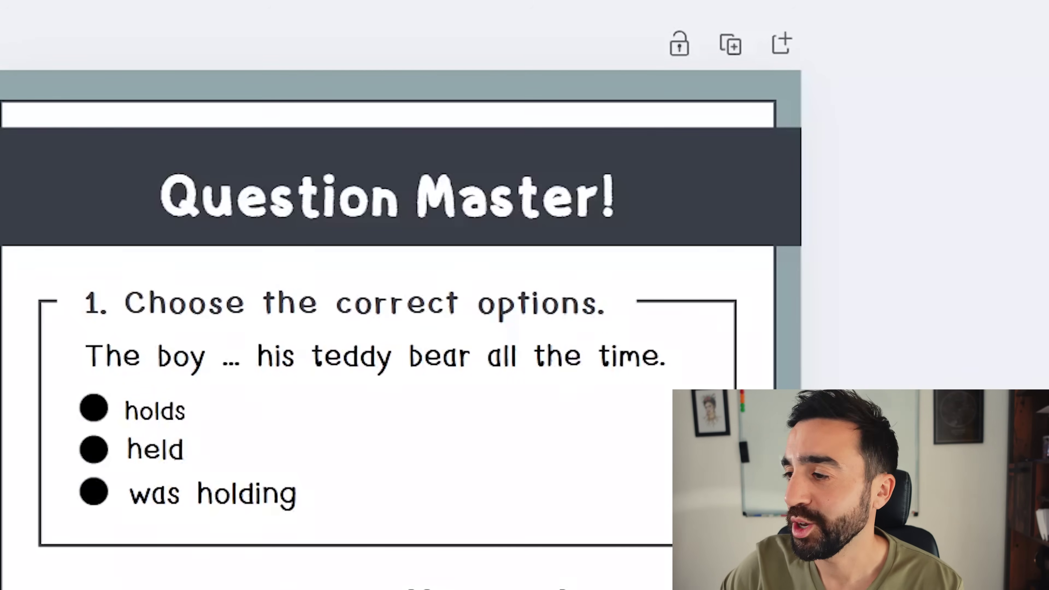